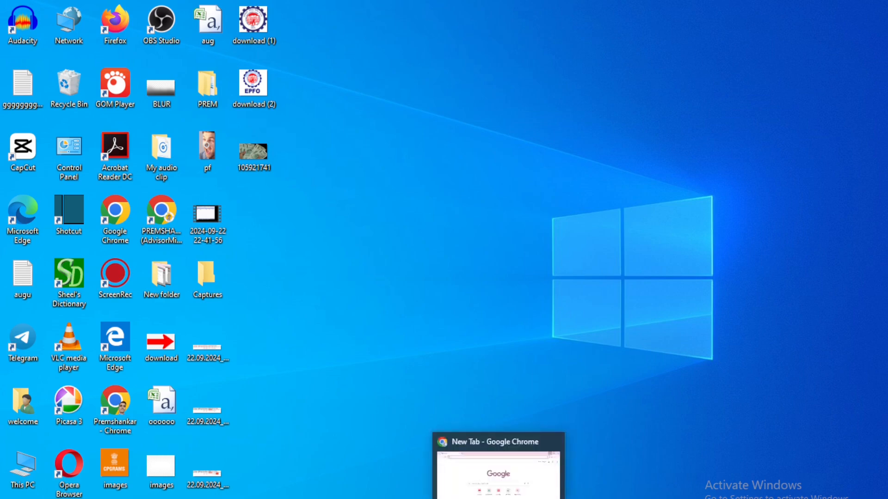
- Switch to the Google Chrome window and search Google for "pf employer login"
left_click(498, 497)
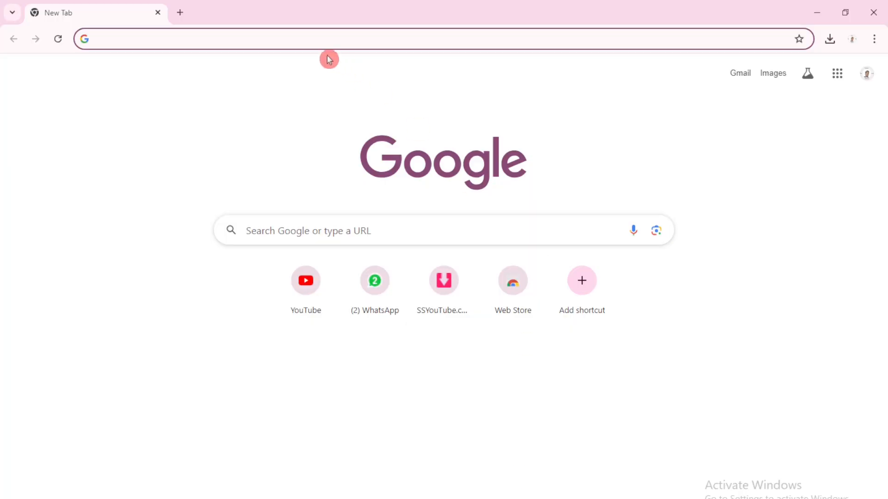
left_click(274, 43)
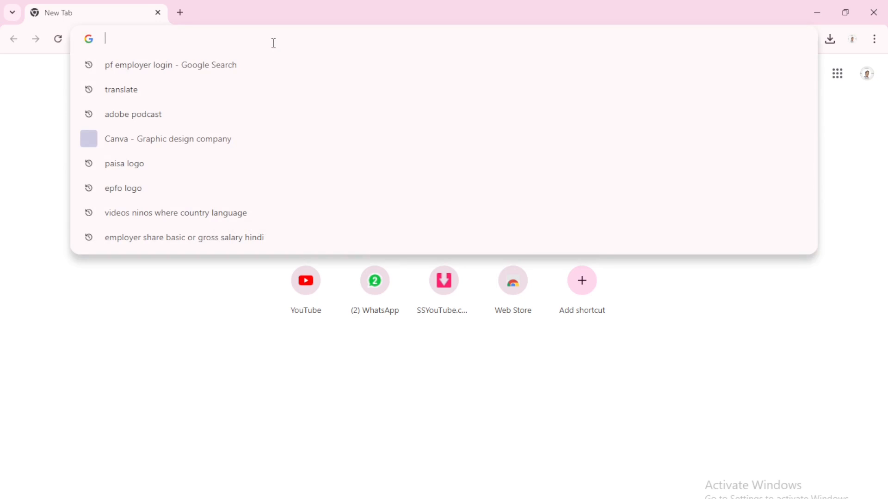
type("pf")
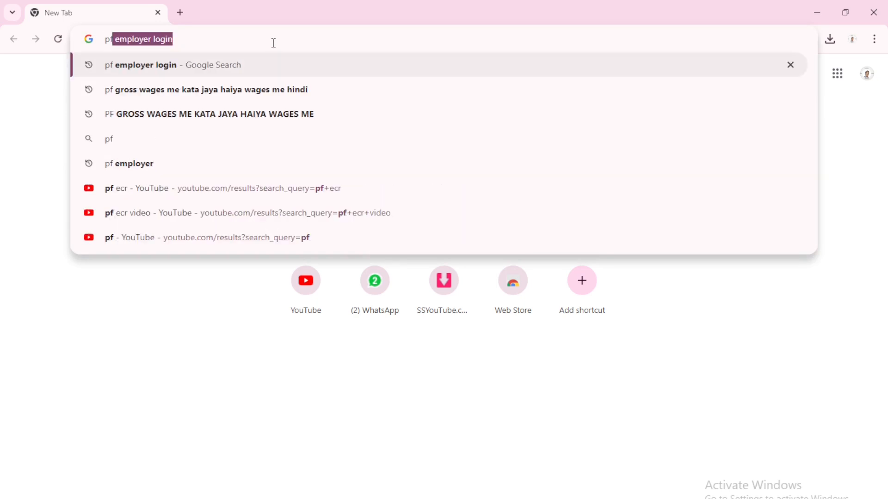
type(" em")
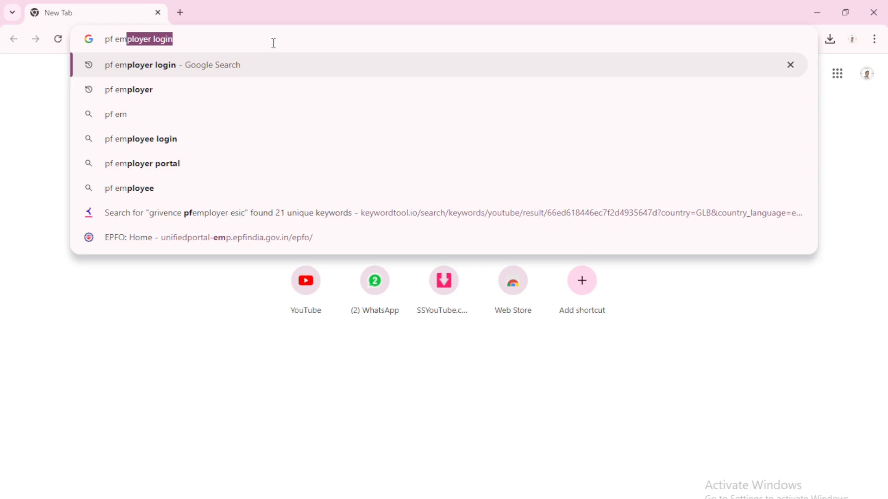
key("Return")
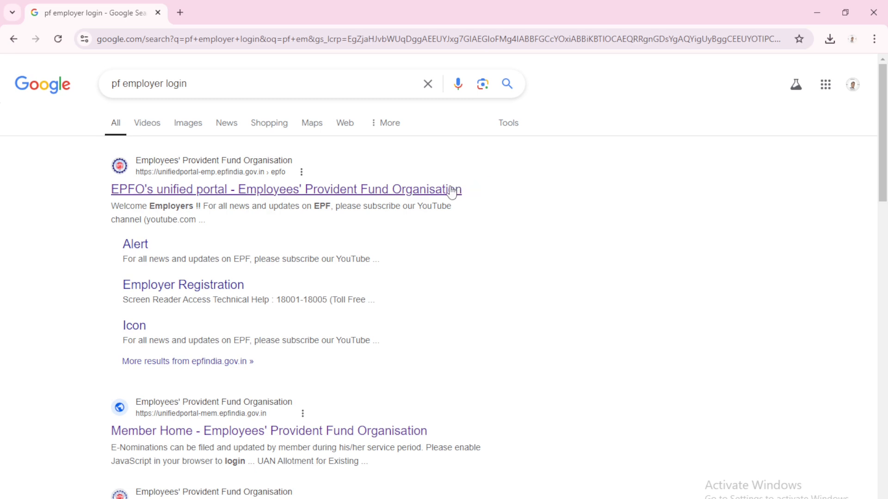
- Open the EPFO's unified portal search result for employers and dismiss the security alert
left_click(452, 190)
left_click(452, 191)
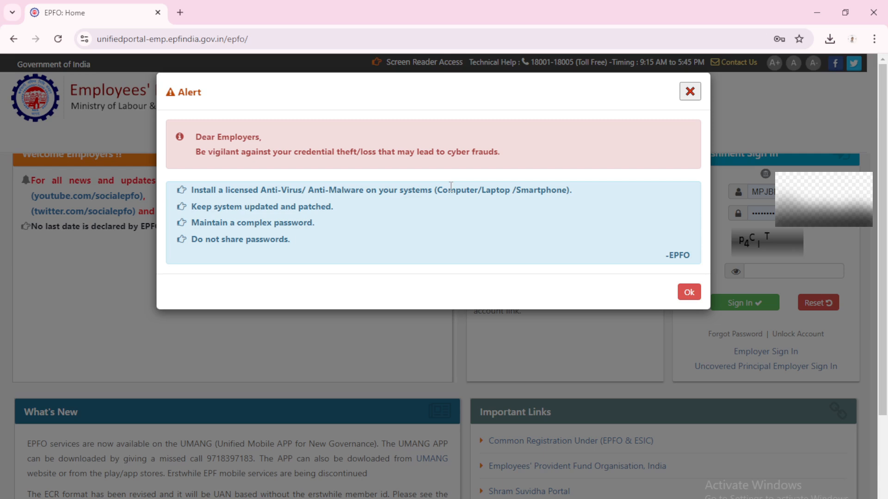
left_click(698, 92)
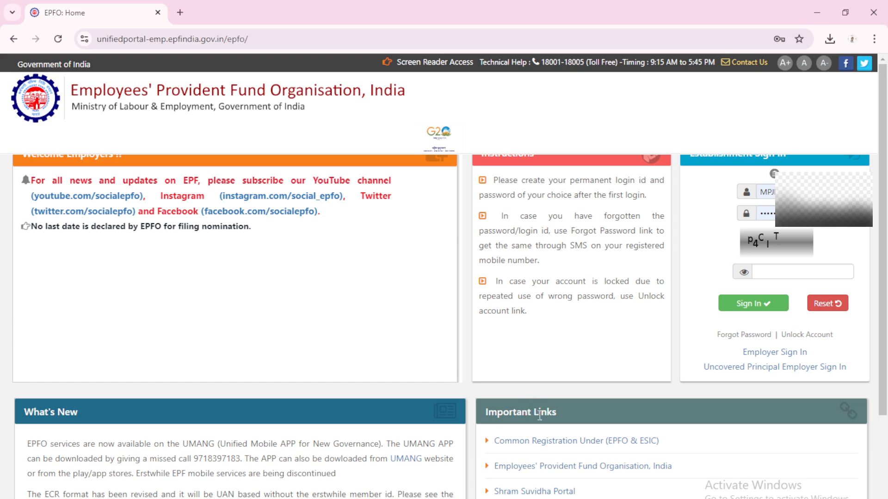
- Try to sign in to the establishment account with the prefilled credentials and the displayed captcha code
left_click(786, 269)
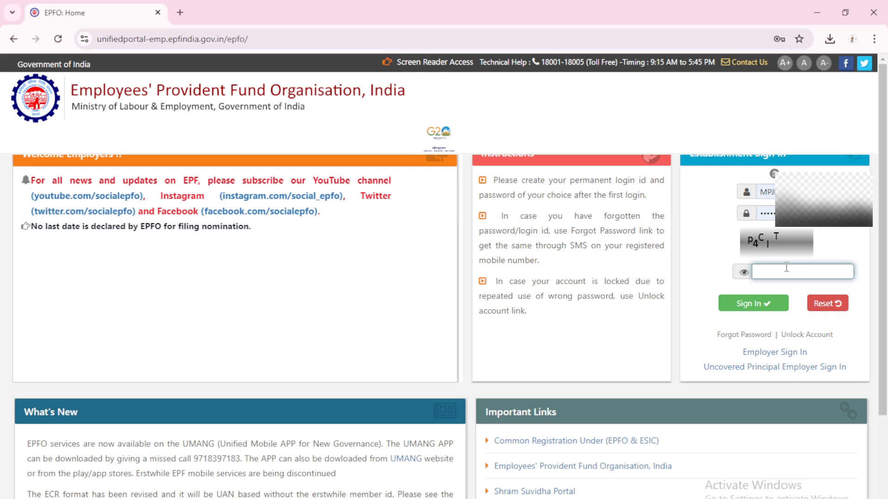
type("P")
key("BackSpace")
type("p")
type("4C")
type("IT")
left_click(741, 306)
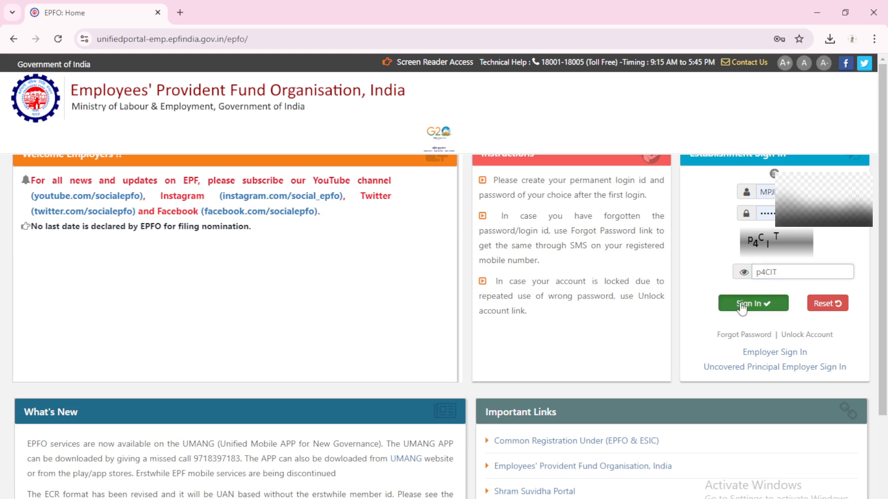
left_click(742, 306)
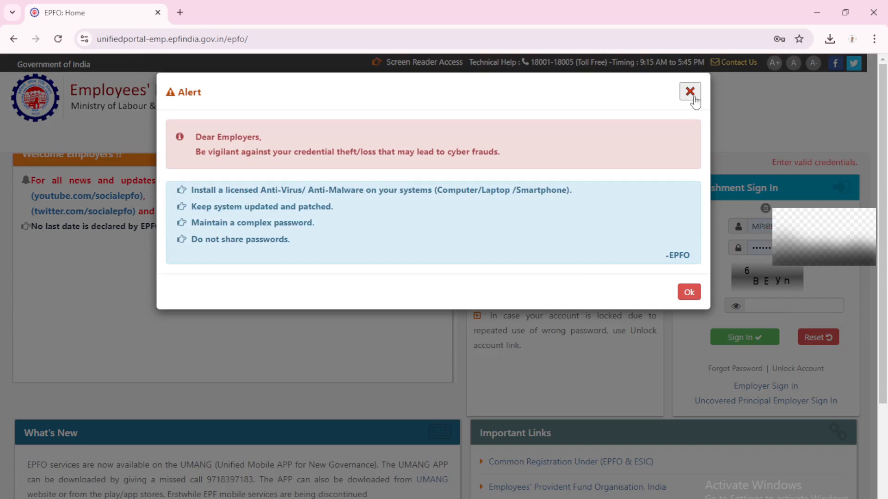
- Dismiss the alert again and sign in to the establishment account with the new captcha code
left_click(690, 92)
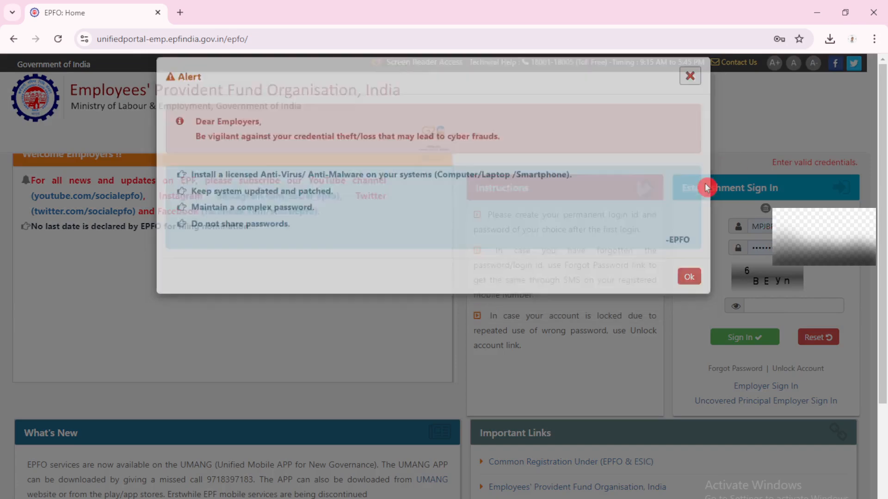
left_click(760, 305)
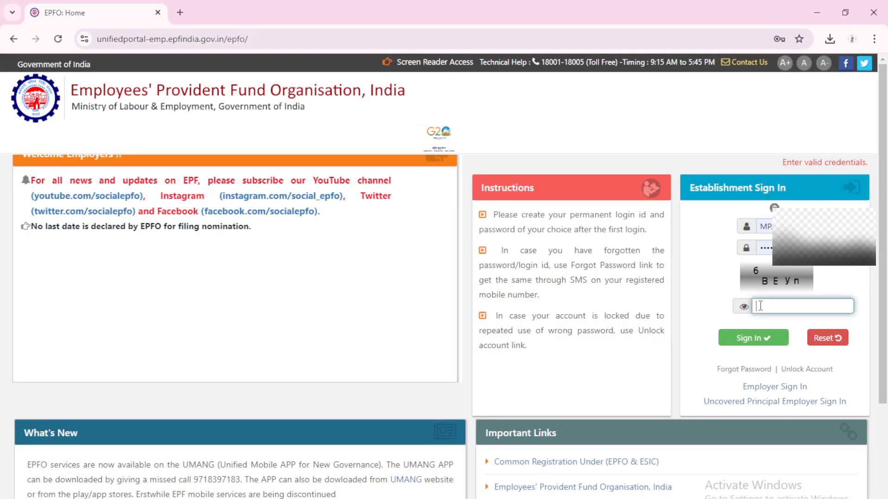
type("6BEyn")
left_click(761, 308)
key("Return")
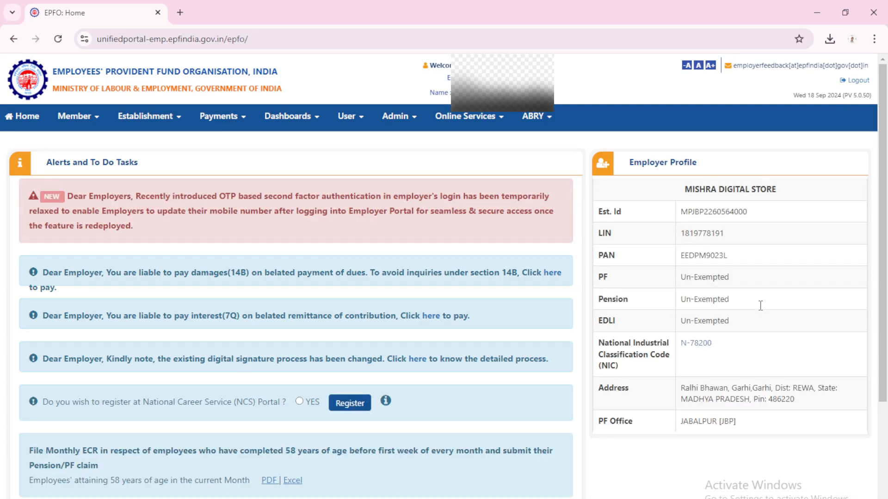
- Go to ECR/Return Filing under payments and open the ECR Upload page
left_click(240, 124)
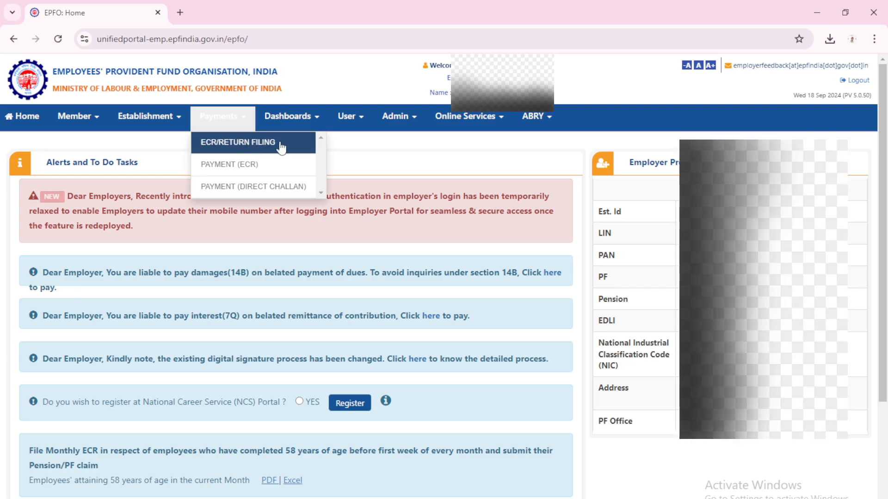
left_click(339, 157)
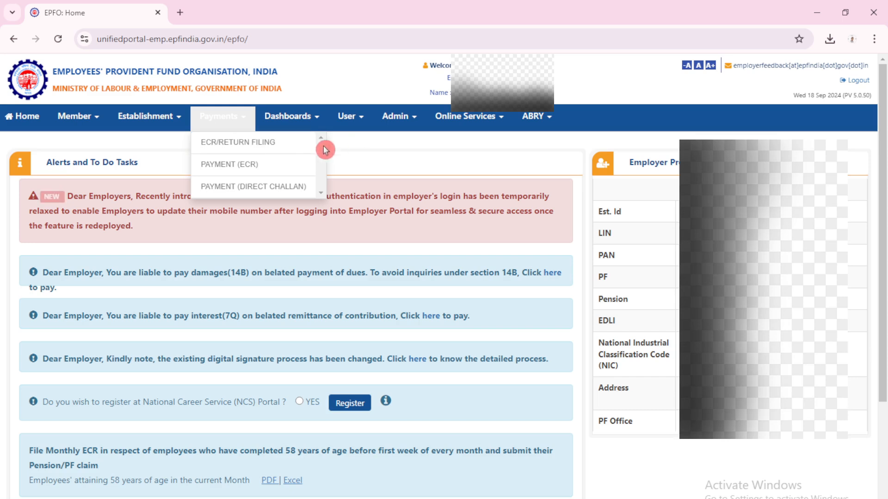
left_click(297, 148)
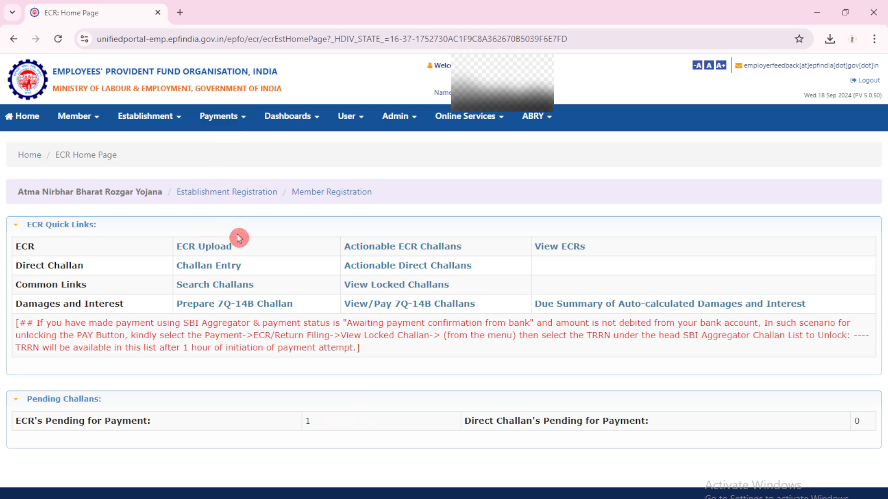
left_click(207, 247)
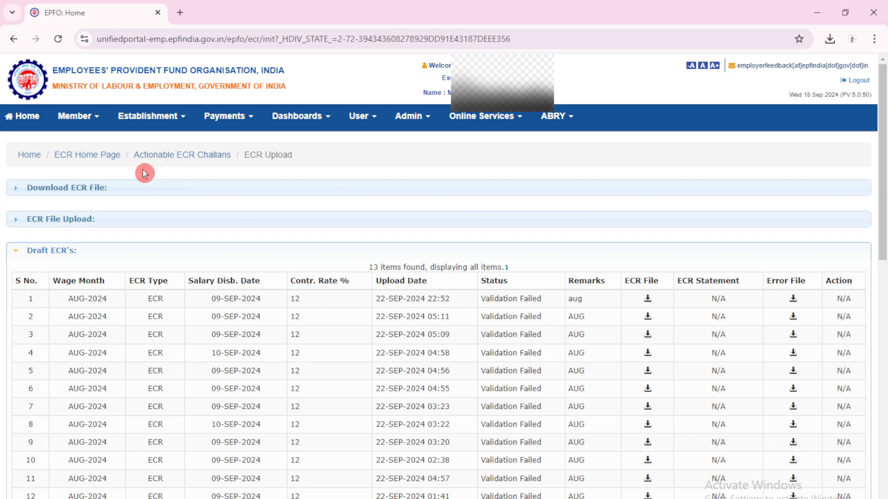
- Expand the Download ECR File section and set its wage month to August 2024
left_click(75, 190)
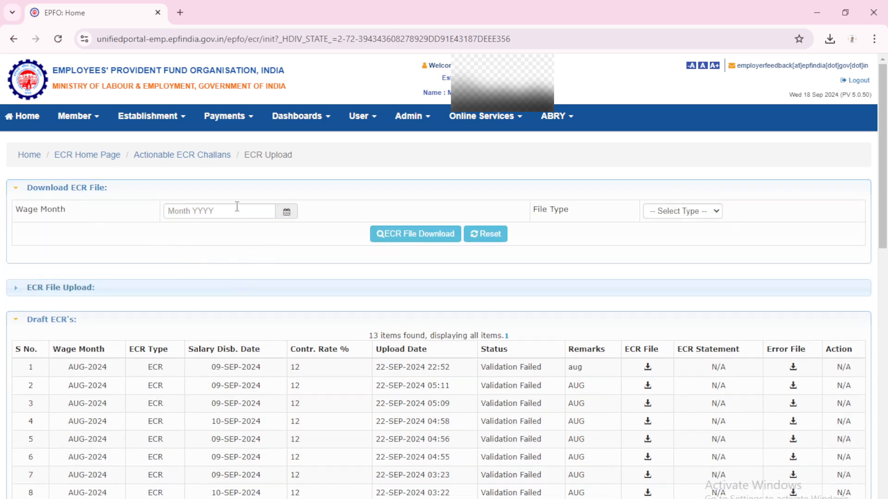
left_click(237, 209)
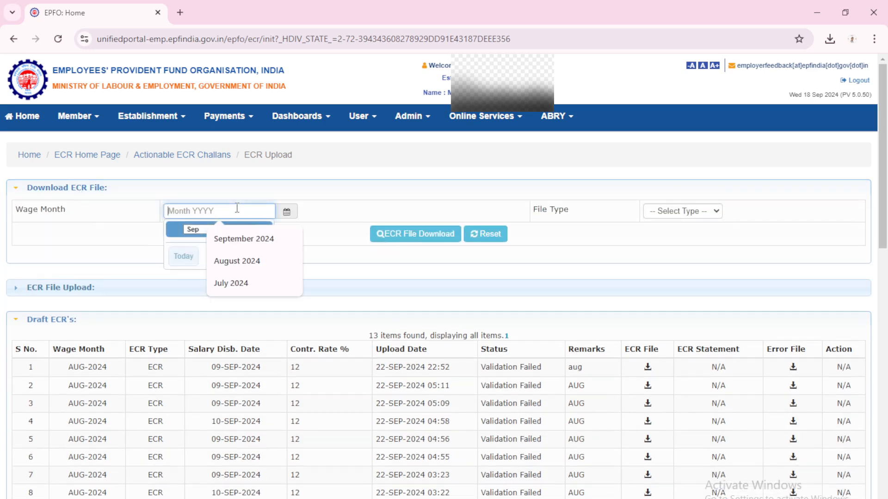
left_click(197, 229)
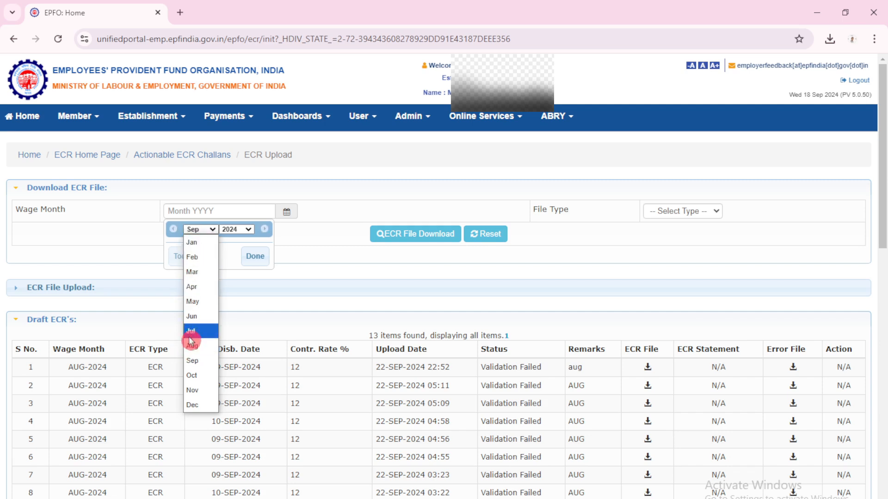
left_click(192, 345)
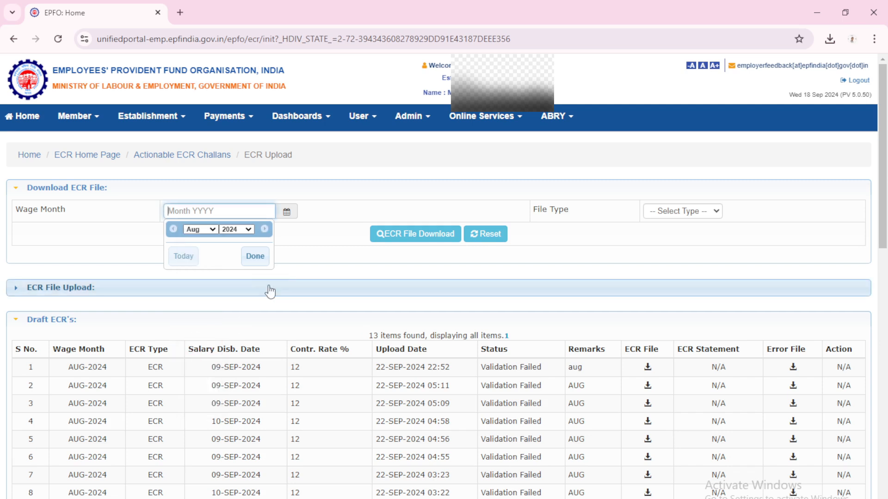
left_click(255, 261)
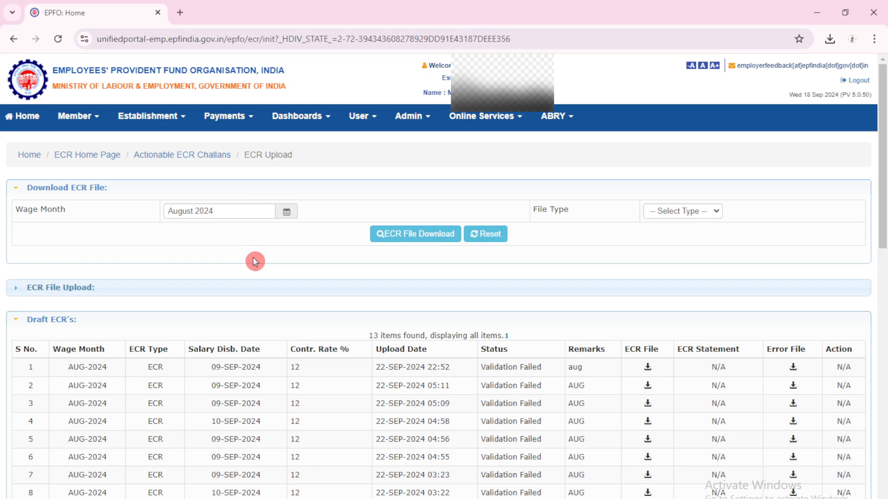
- Choose ECR as the file type and download the ECR file
left_click(693, 214)
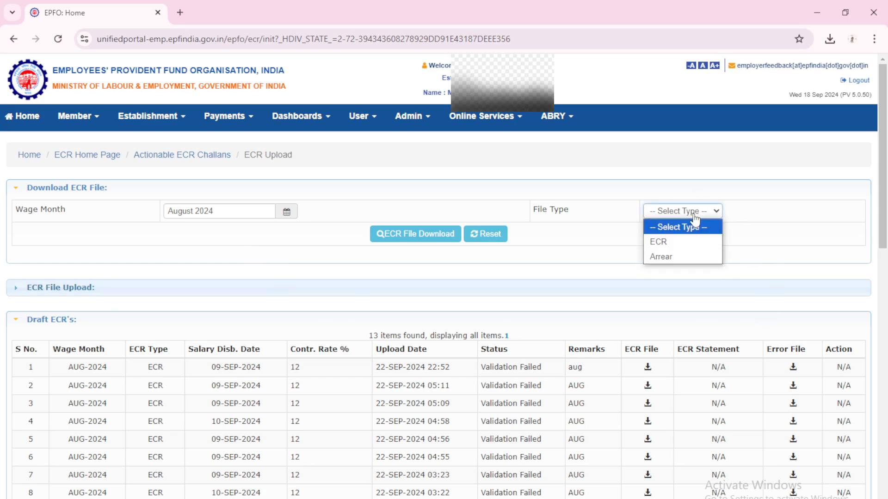
left_click(661, 242)
left_click(434, 238)
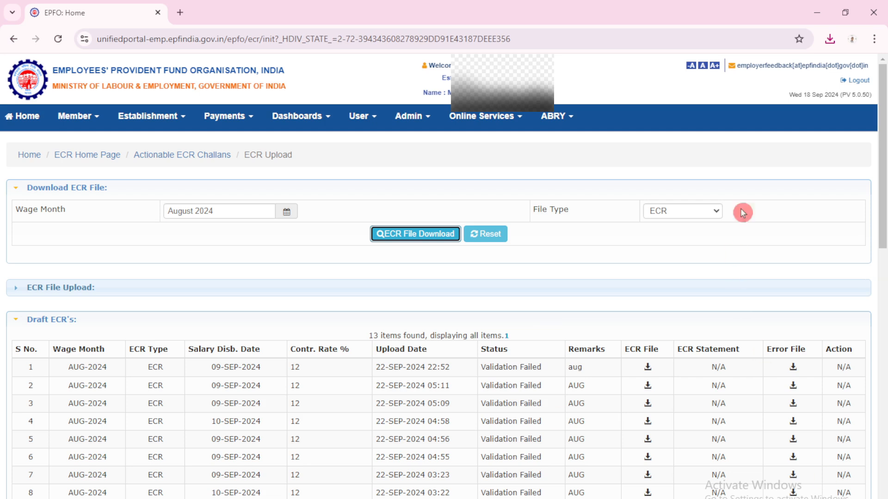
- Open the downloaded downloadECRExcel (3).xls from its folder in Excel and maximize the window
left_click(830, 39)
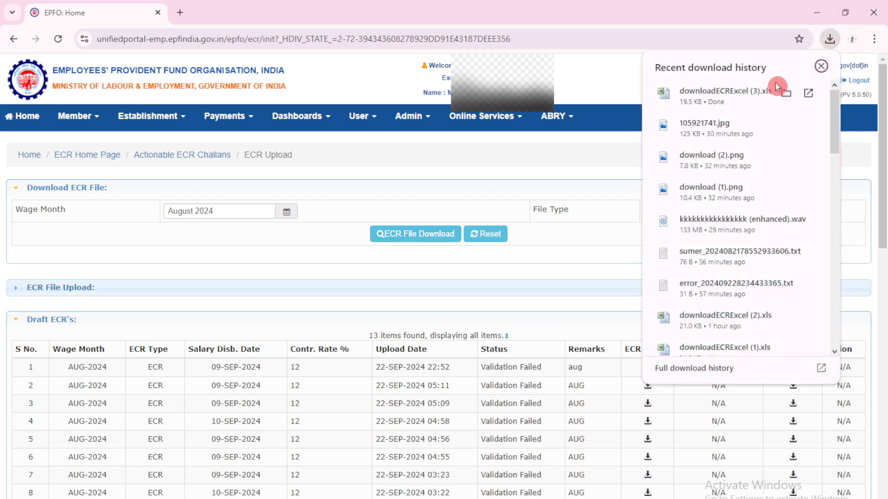
left_click(785, 93)
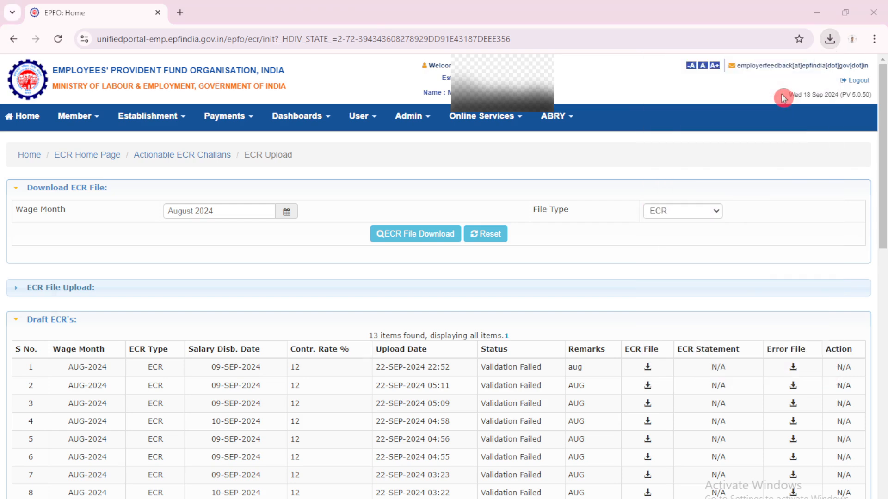
double_click(220, 195)
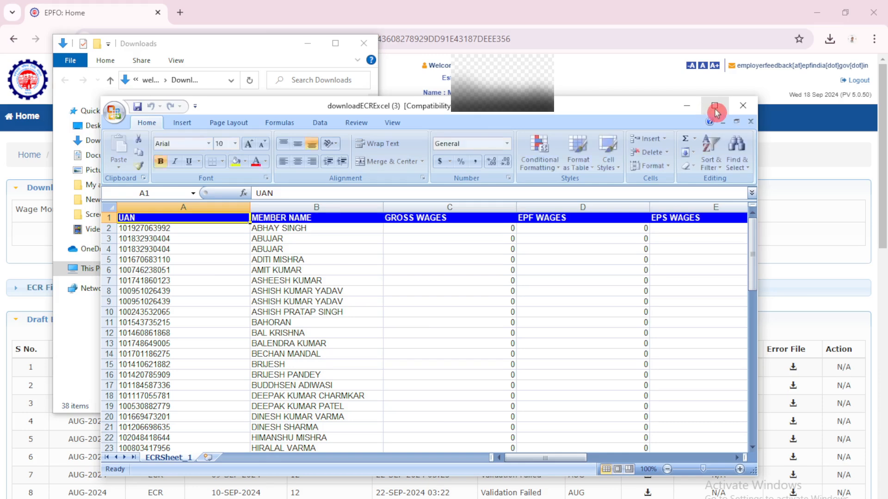
left_click(714, 106)
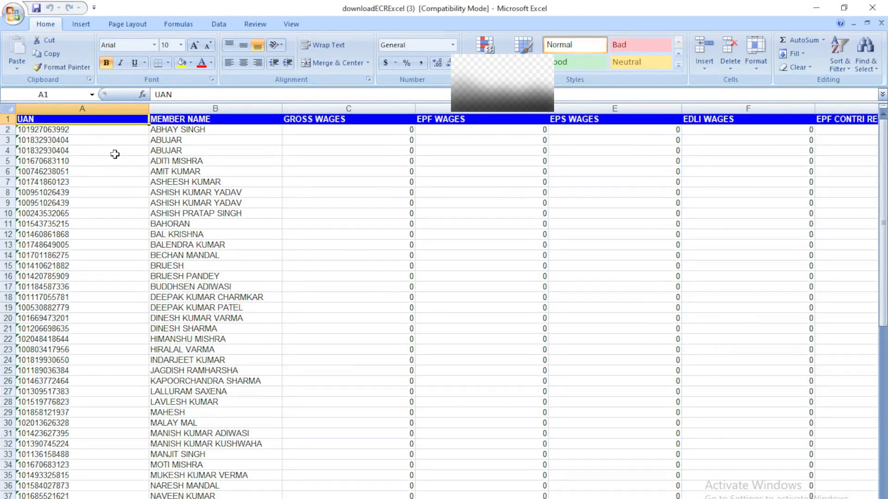
- Delete the cells of all member records from row 4 down, using the Shift cells left option
left_click_drag(29, 150, 881, 446)
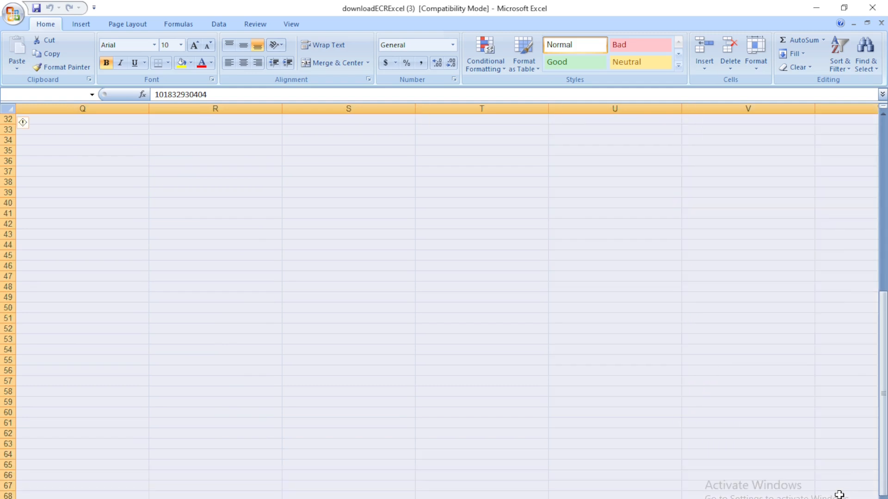
right_click(578, 290)
left_click(624, 365)
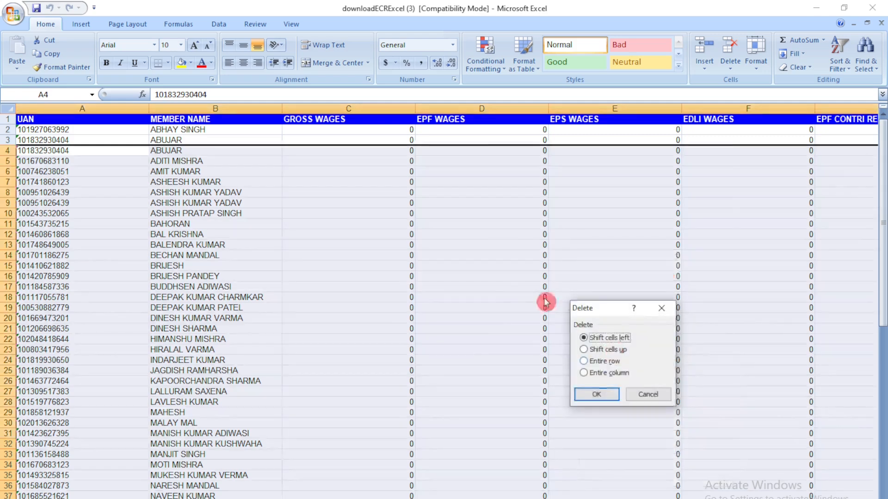
left_click(595, 395)
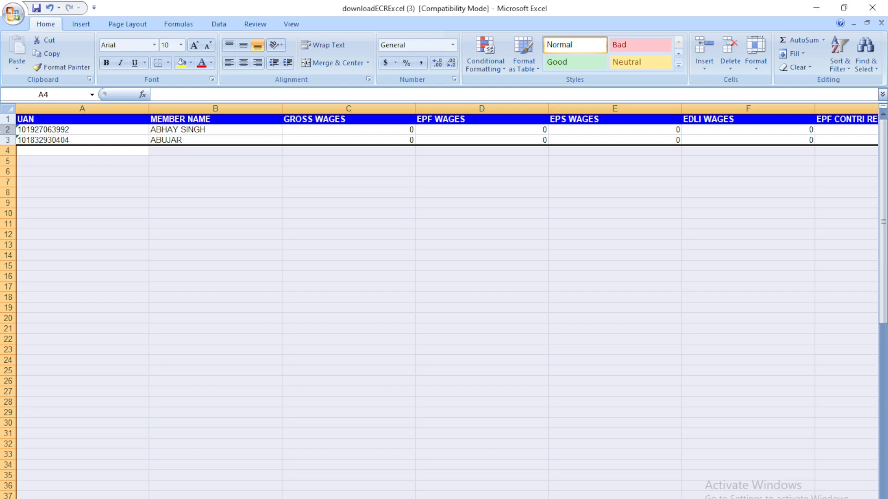
- Delete row 2 with the first member record from the sheet
left_click(7, 129)
right_click(6, 130)
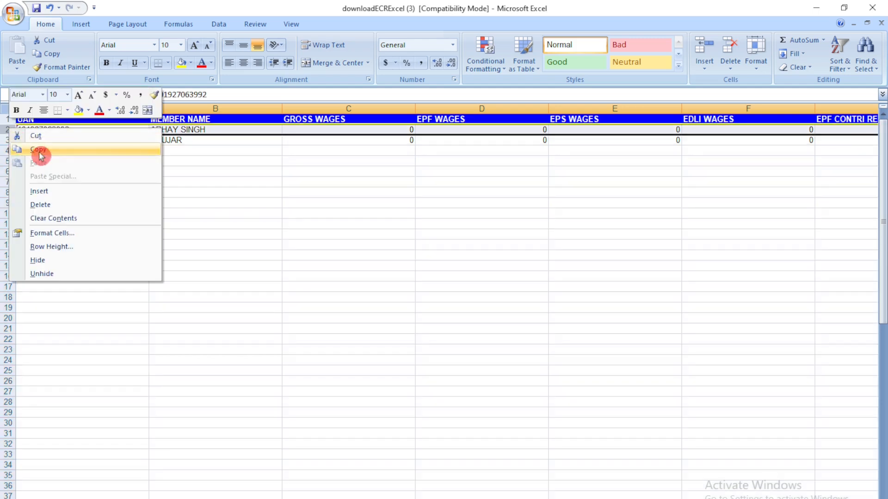
left_click(63, 204)
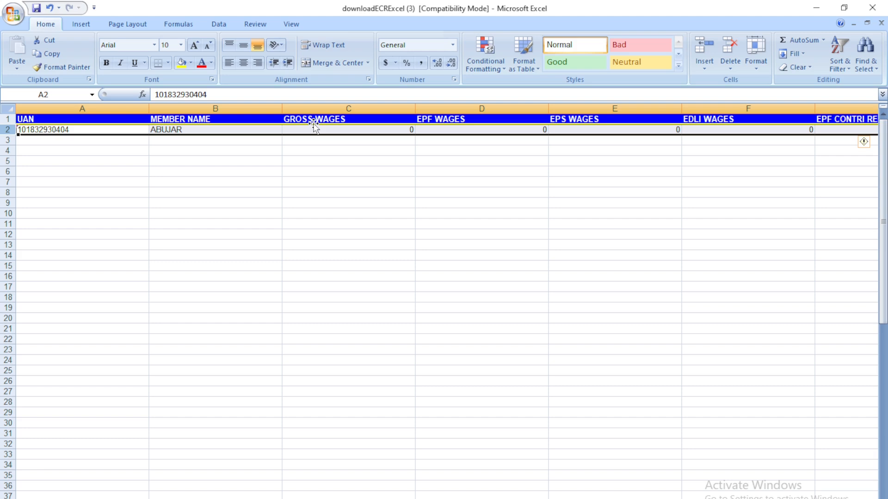
- Set the member's EPF WAGES in D2 to 30000 and GROSS WAGES in C2 to 40000
left_click(464, 128)
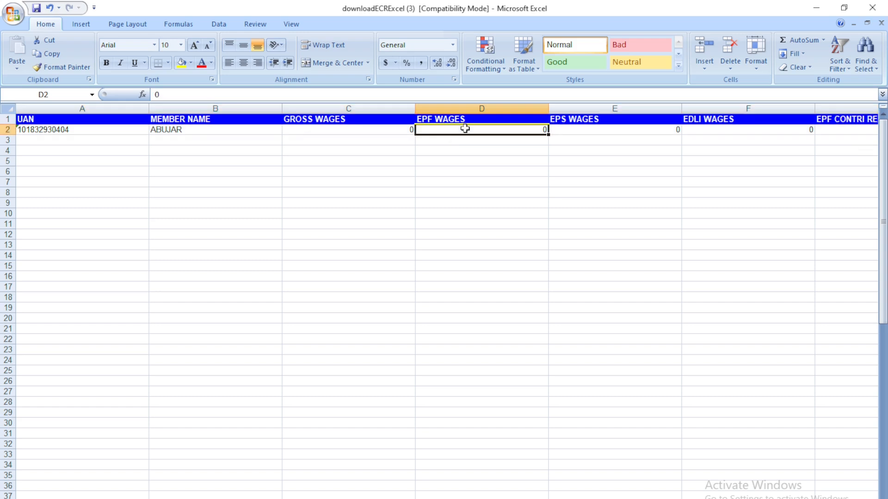
type("30000")
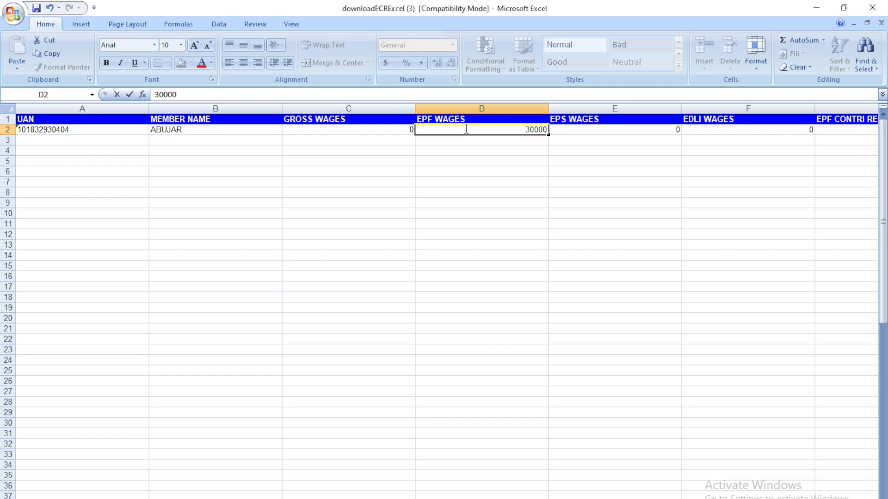
left_click(395, 129)
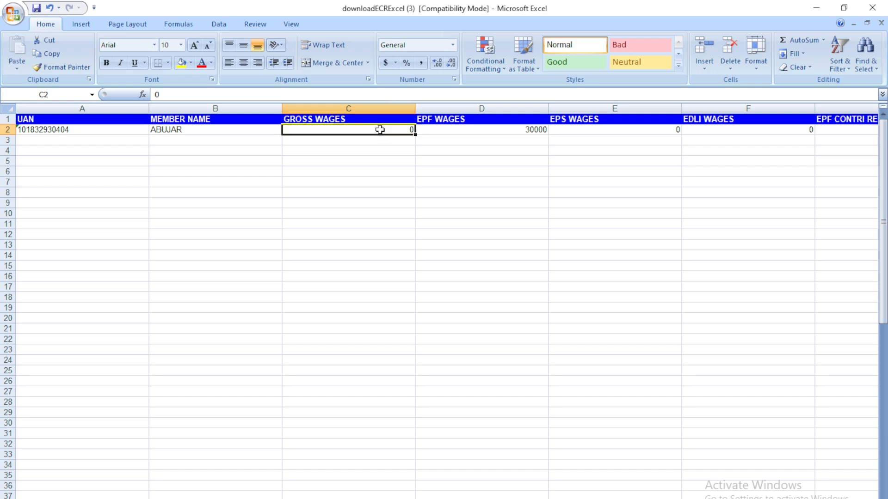
type("40000")
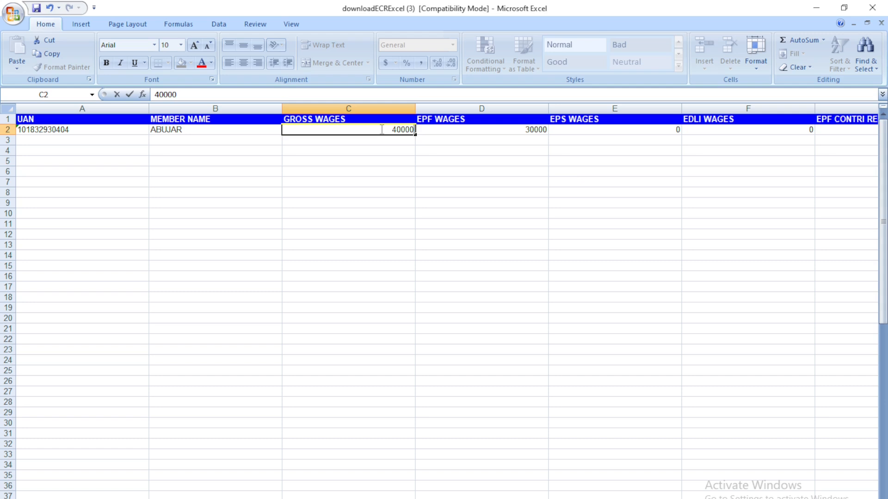
- Set both the EPS WAGES in E2 and the EDLI WAGES in F2 to 15000
left_click(586, 128)
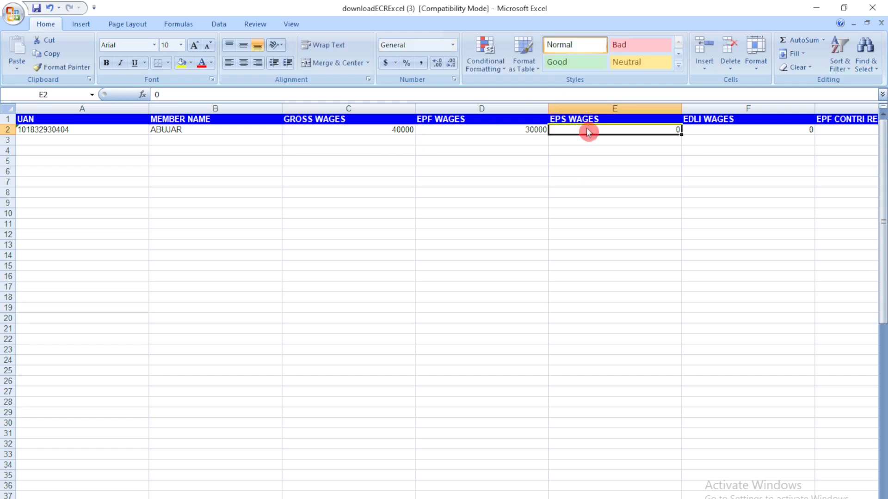
type("1")
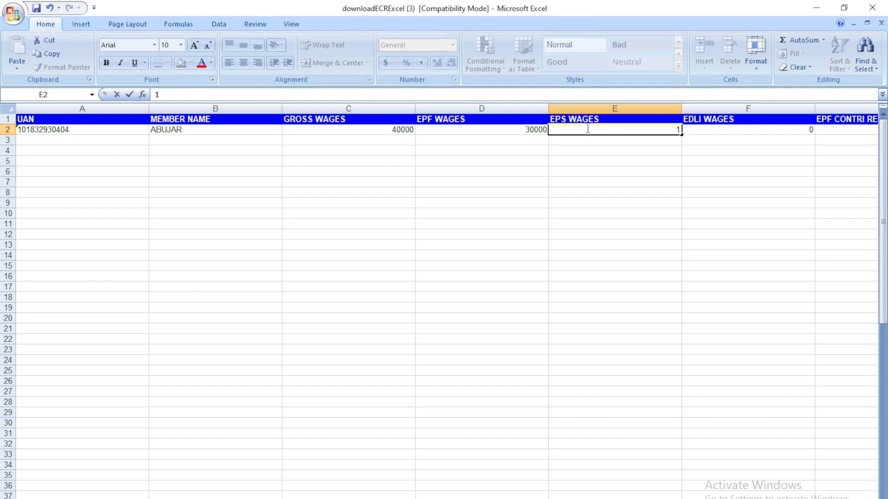
type("5000")
left_click(735, 131)
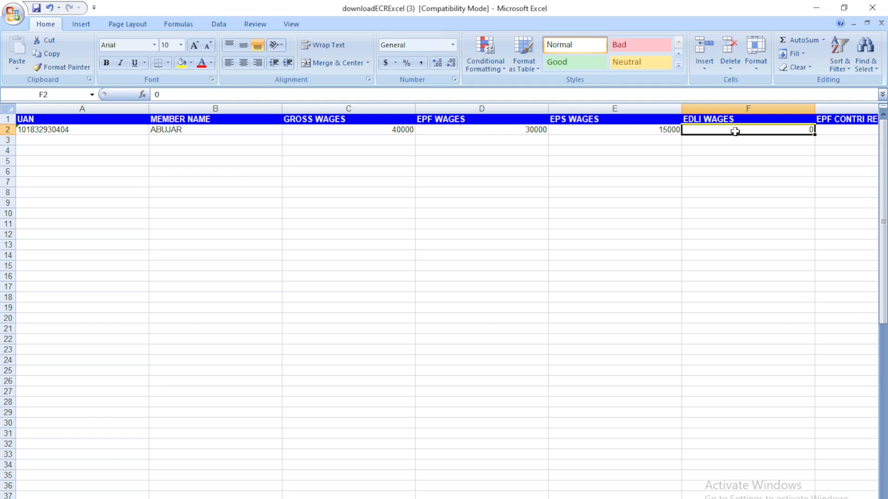
type("15000")
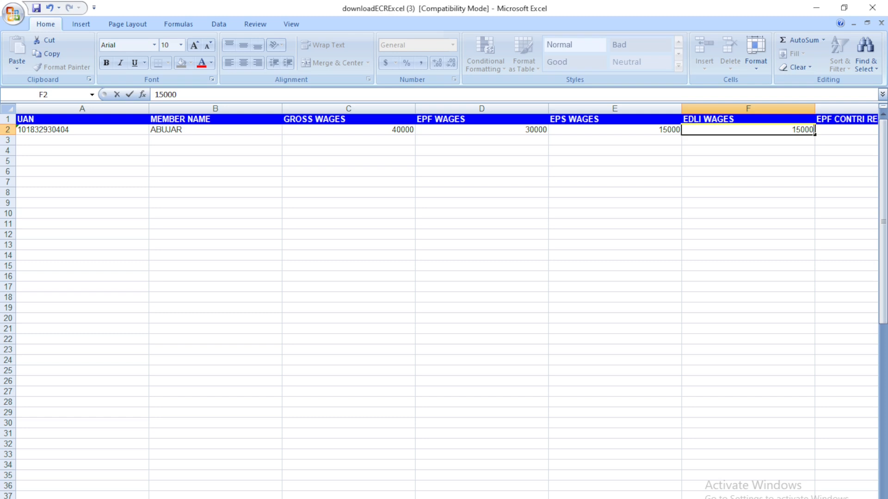
scroll(444, 300, "right", 1)
left_click(614, 485)
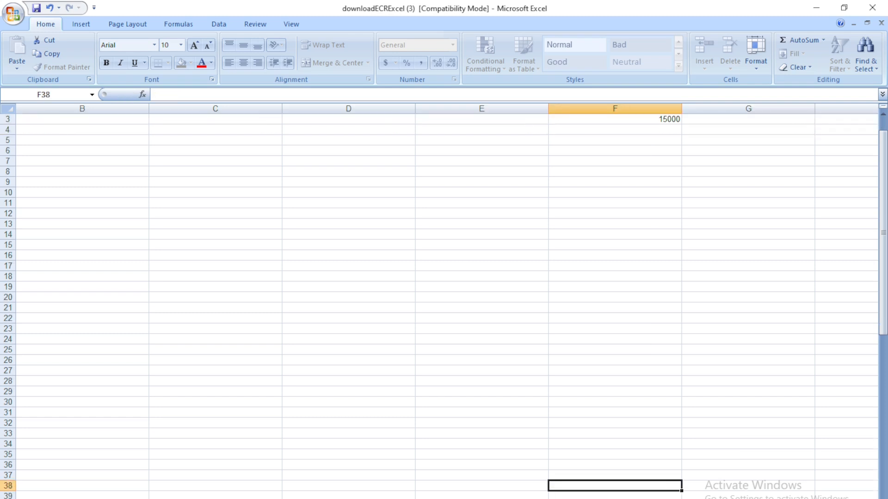
key("shift+Down")
- Calculate EPF CONTRI REMITTED in G2 as 12% of the gross wages with the formula =SUM(C2*12%)
scroll(561, 397, "right", 2)
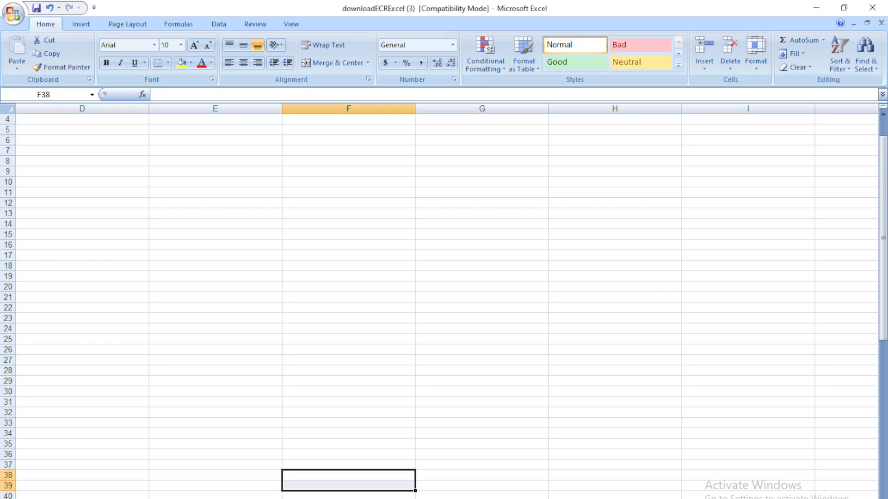
scroll(560, 397, "up", 1)
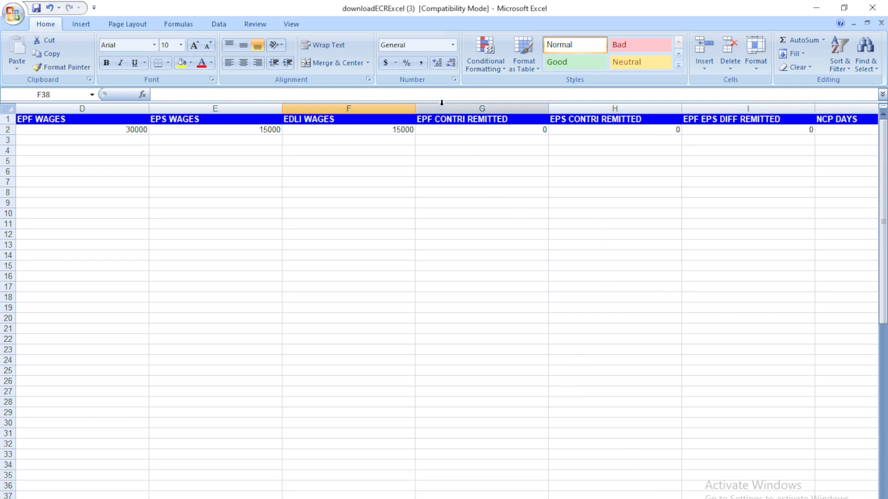
left_click(504, 133)
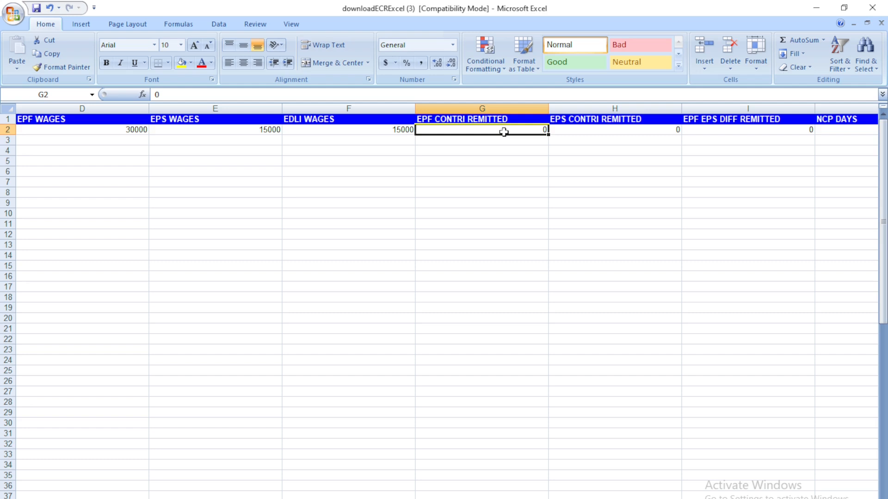
type("=sum")
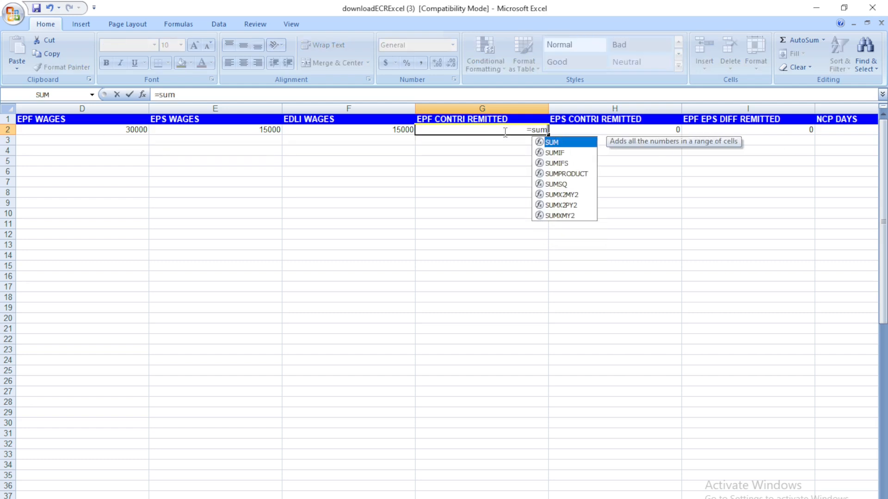
left_click(505, 133)
double_click(554, 142)
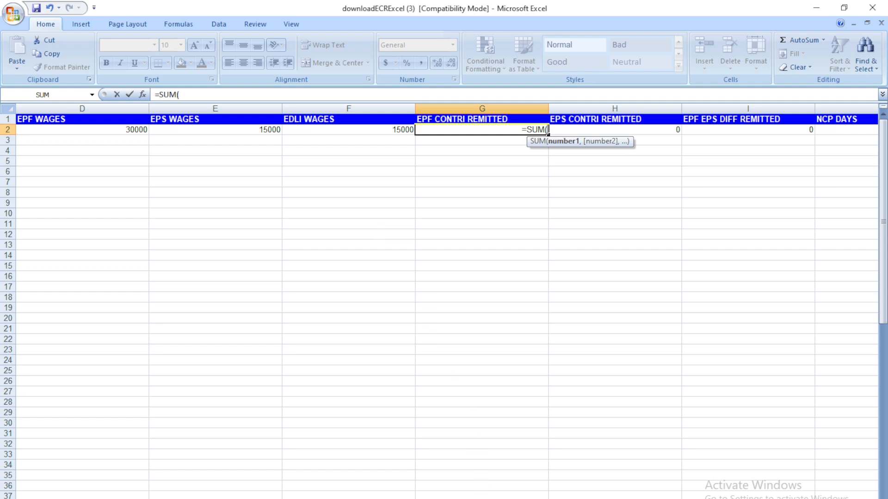
left_click_drag(619, 498, 456, 498)
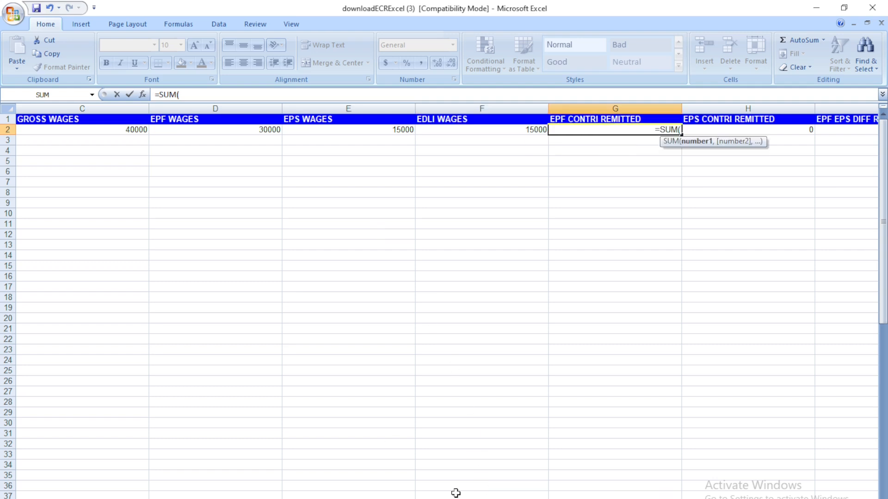
left_click(117, 129)
type("*")
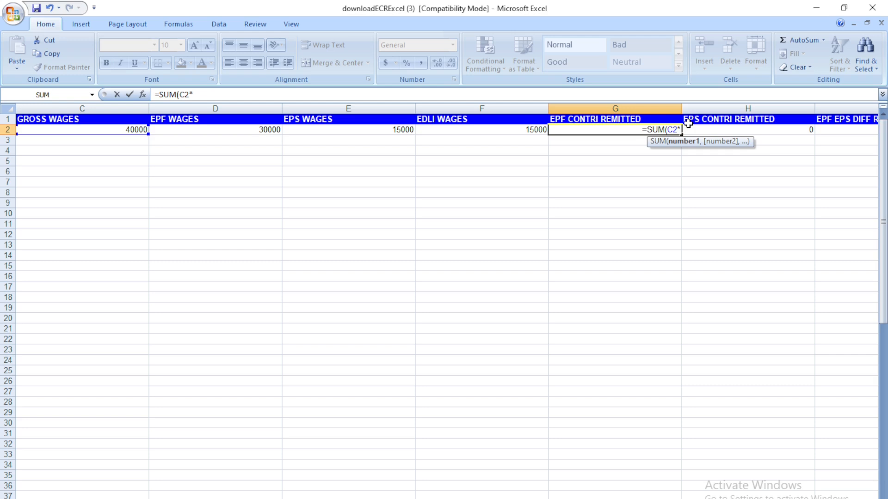
type("12")
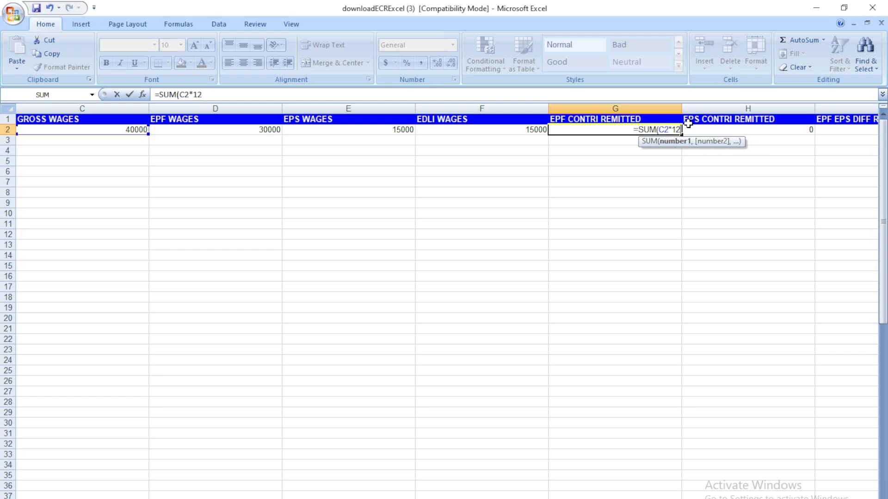
left_click(688, 123)
left_click(688, 124)
type("%")
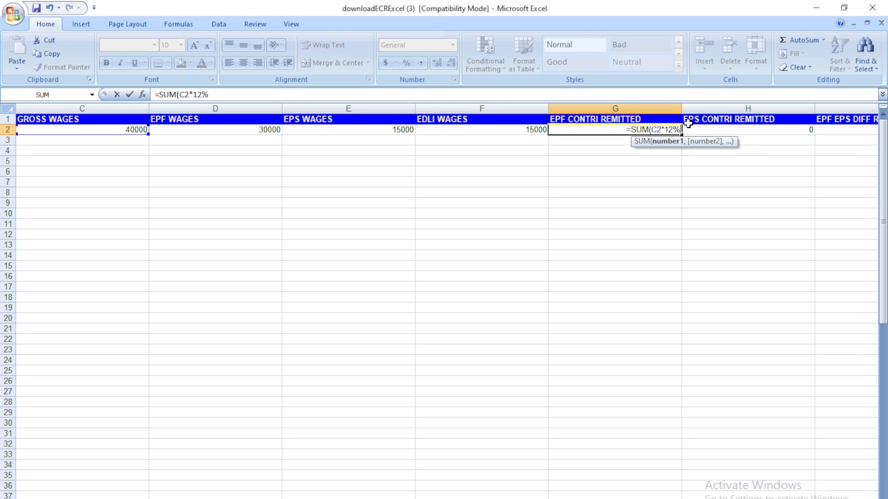
key("Return")
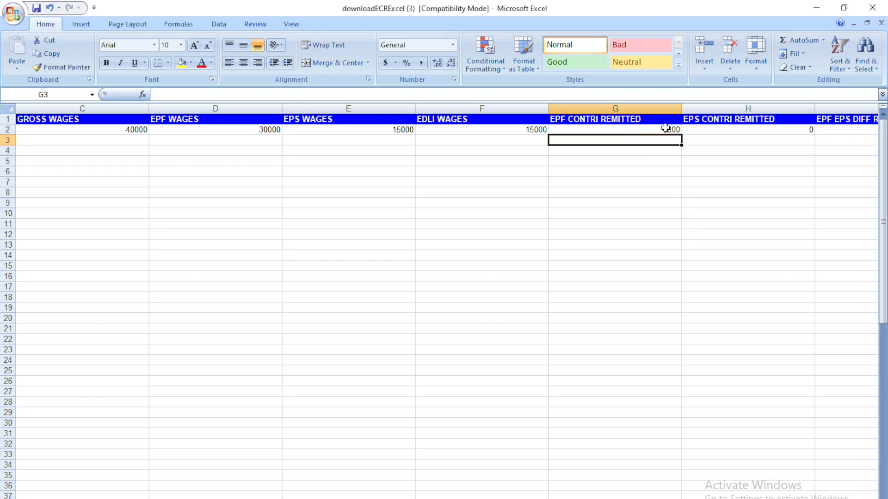
- Calculate EPS CONTRI REMITTED in H2 as 8.33% of the EPS wages with the formula =SUM(E2*8.33%)
left_click(761, 128)
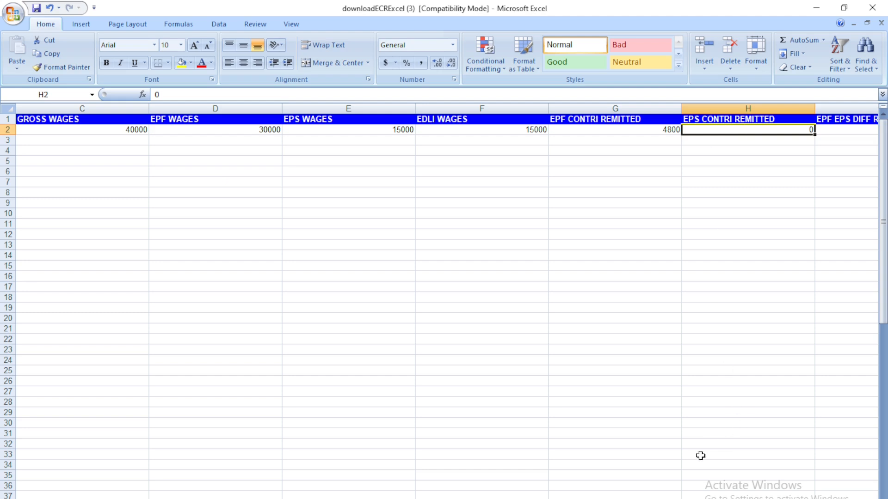
left_click_drag(664, 498, 691, 498)
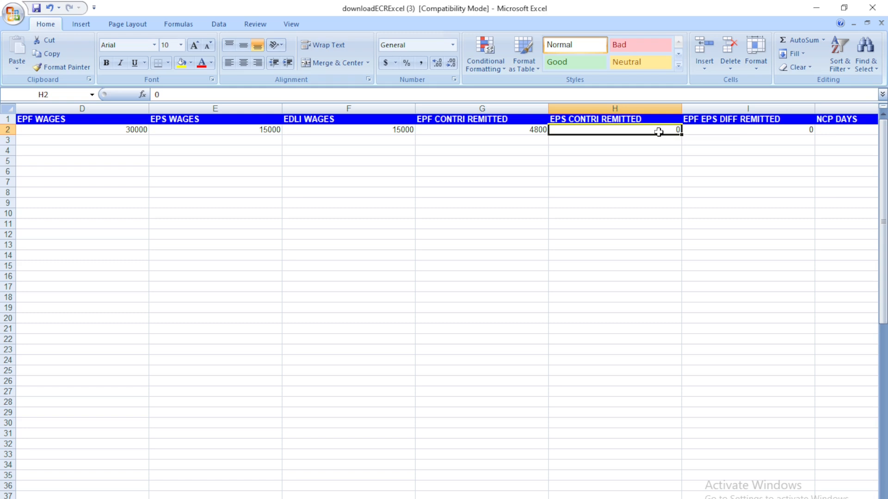
type("=sum")
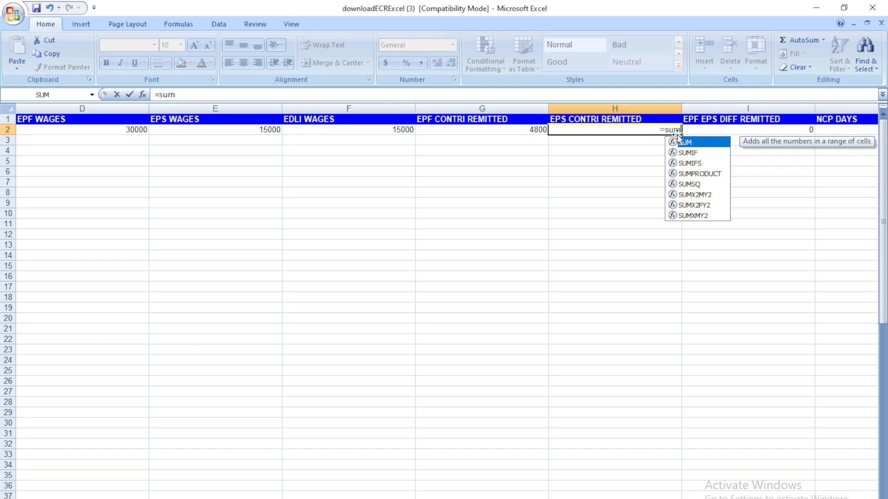
double_click(687, 142)
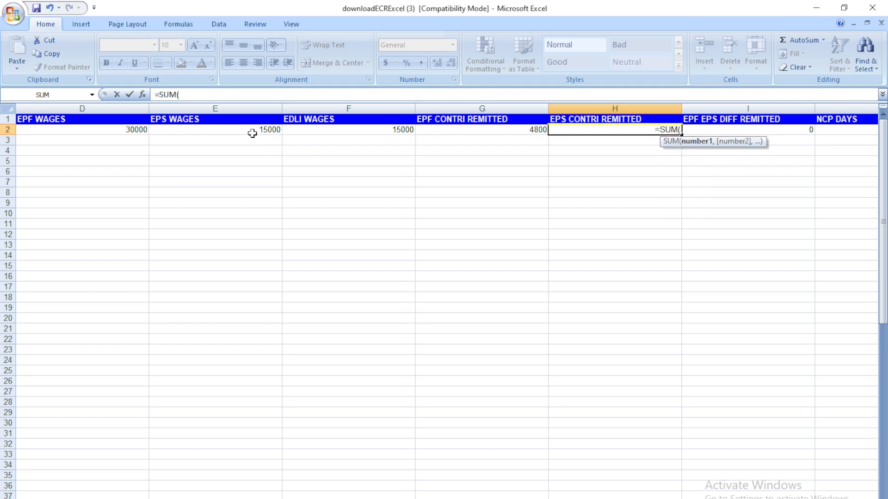
left_click(233, 129)
type("*8")
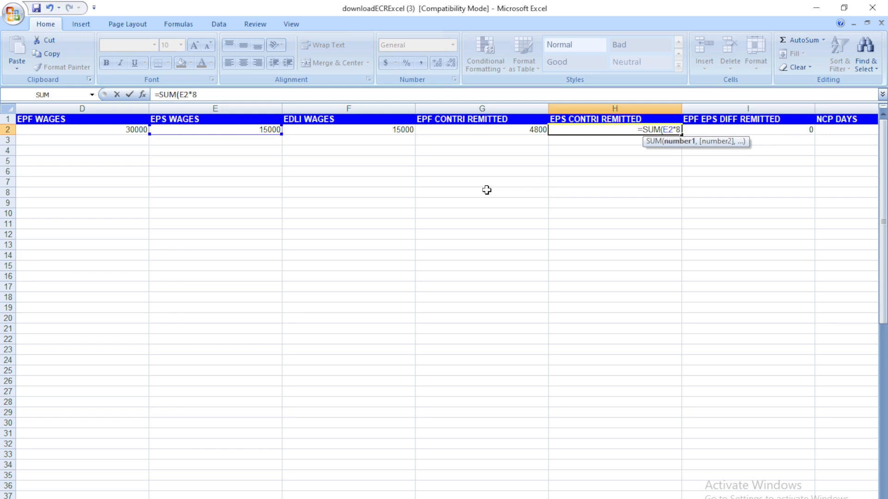
type(".33")
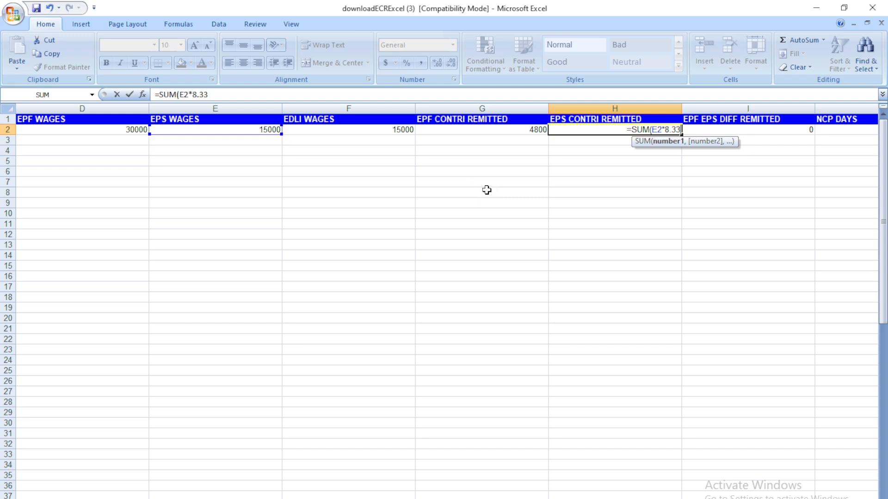
type("%")
key("Return")
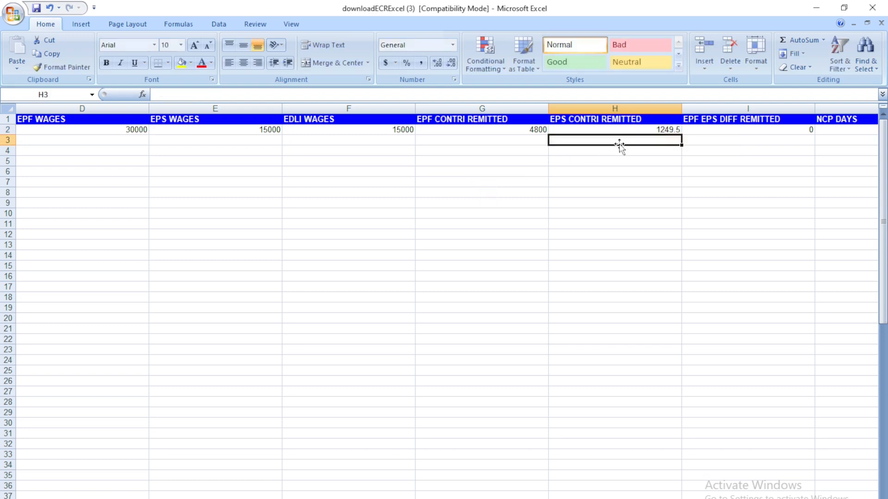
- Format the EPS CONTRI REMITTED value in H2 to show no decimal places
left_click(664, 128)
left_click(448, 69)
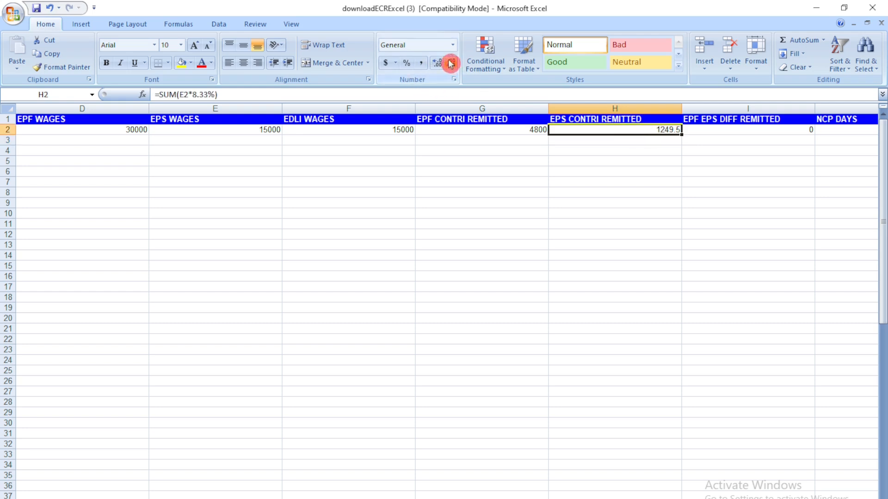
left_click(436, 63)
left_click(452, 63)
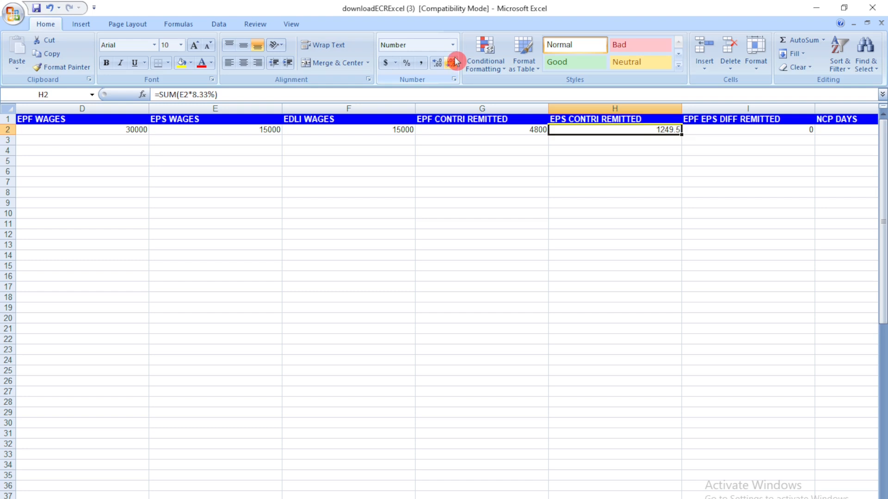
left_click(452, 63)
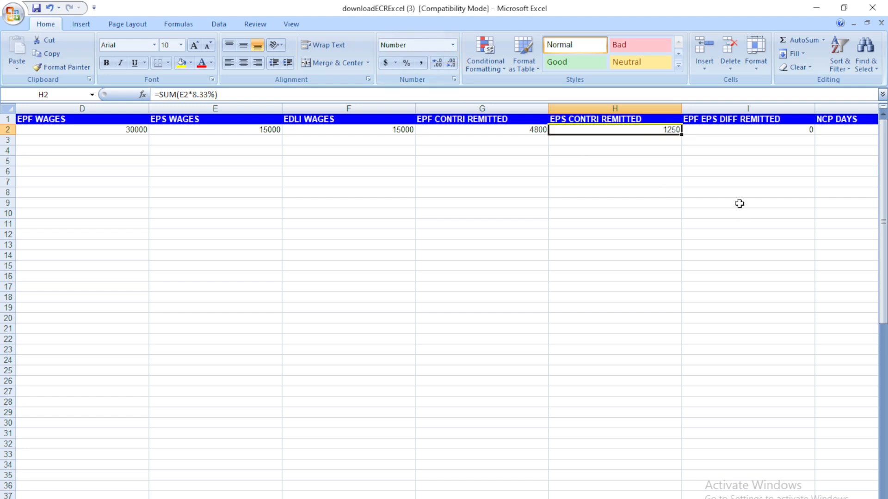
- Calculate EPF EPS DIFF REMITTED in I2 as 3.67% of the EPF wages with the formula =SUM(D2*3.67%)
left_click(768, 131)
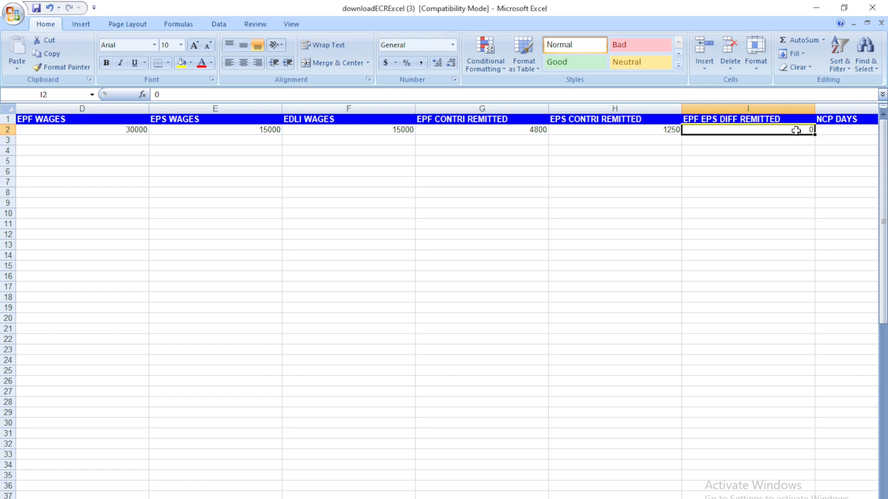
type("=sum")
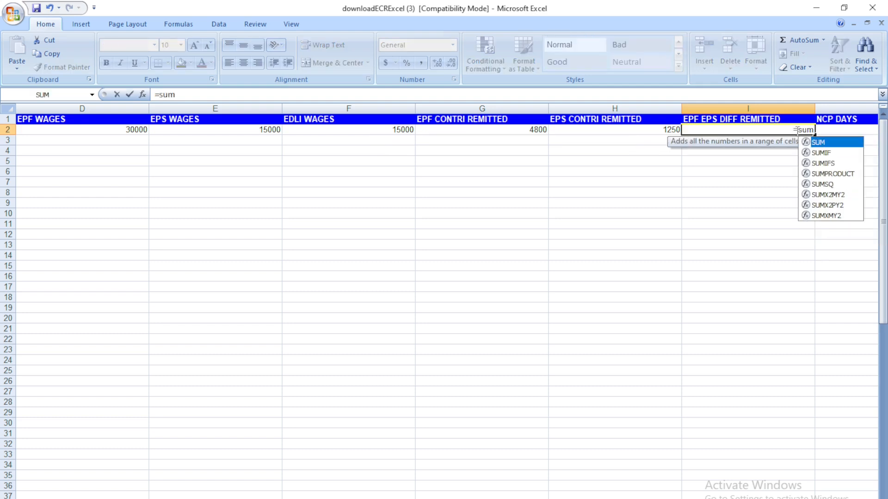
double_click(827, 145)
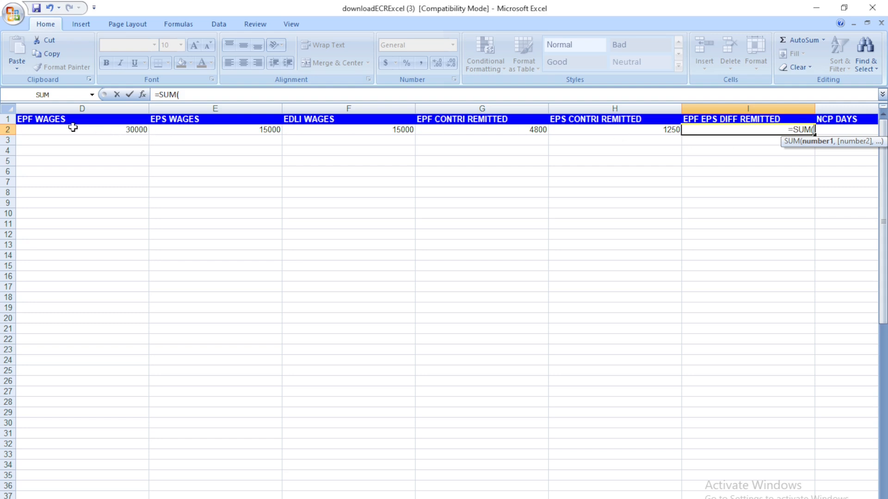
left_click(121, 130)
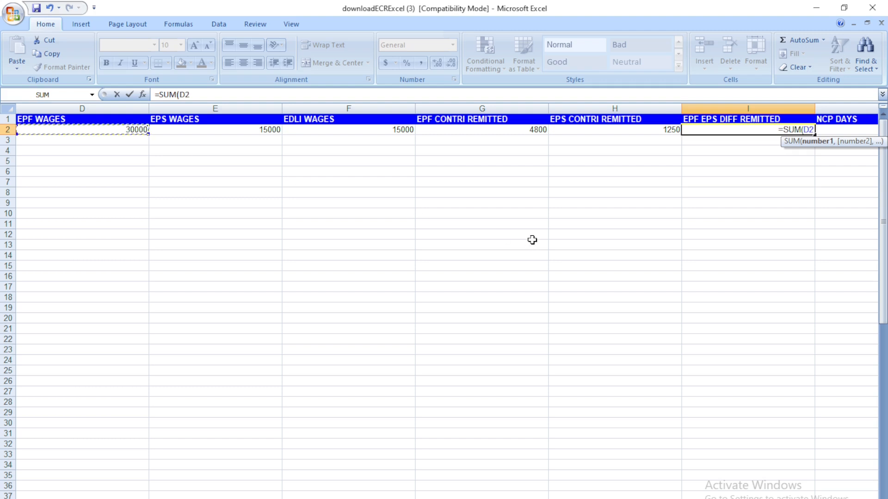
type("*1")
key("BackSpace")
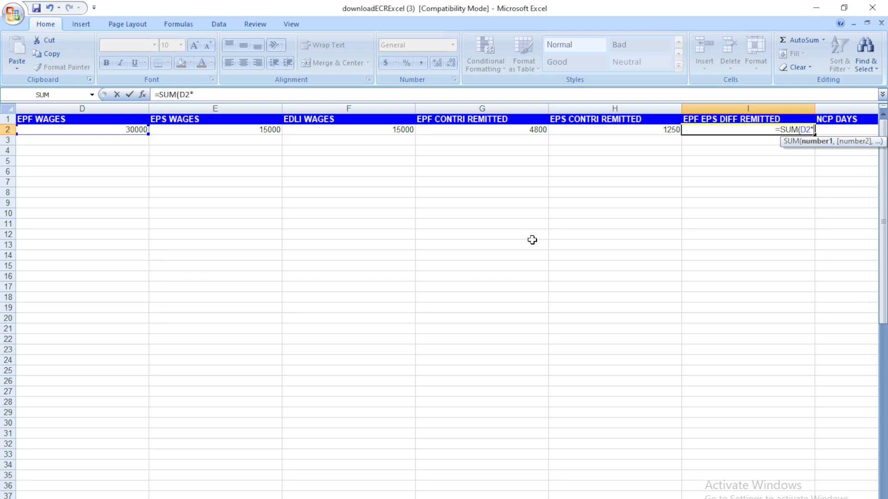
type(".")
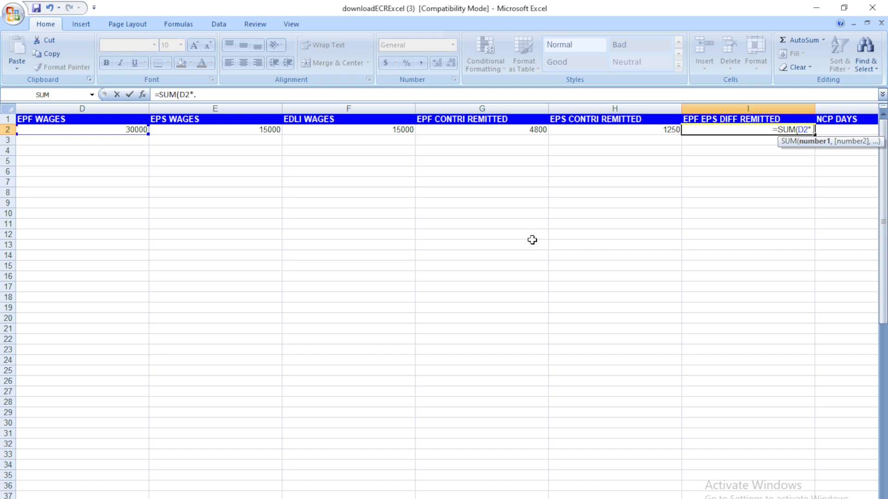
key("BackSpace")
type("3.67")
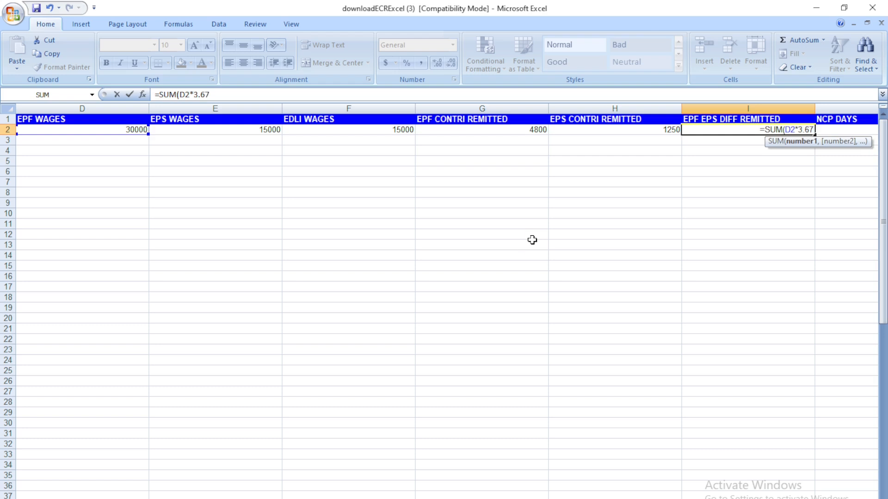
type("%")
key("Return")
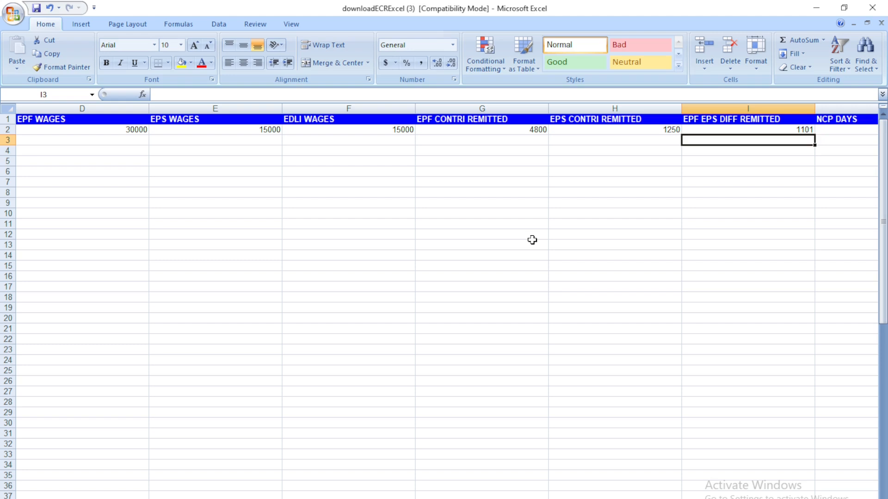
left_click(730, 277)
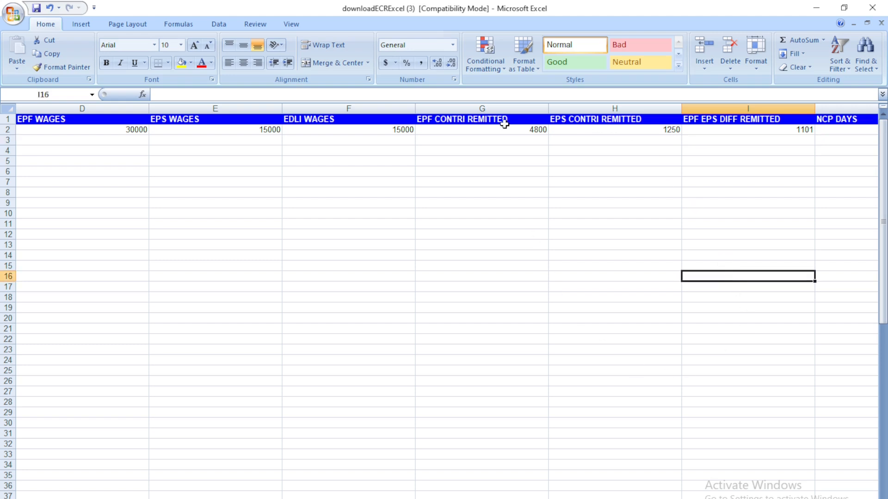
double_click(665, 130)
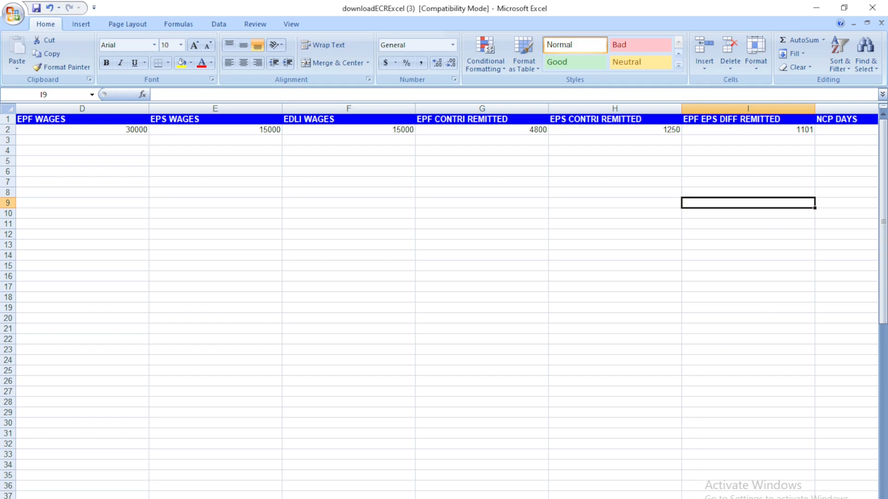
- Delete the header row so that only the member's data row remains in the sheet
left_click_drag(707, 497, 607, 479)
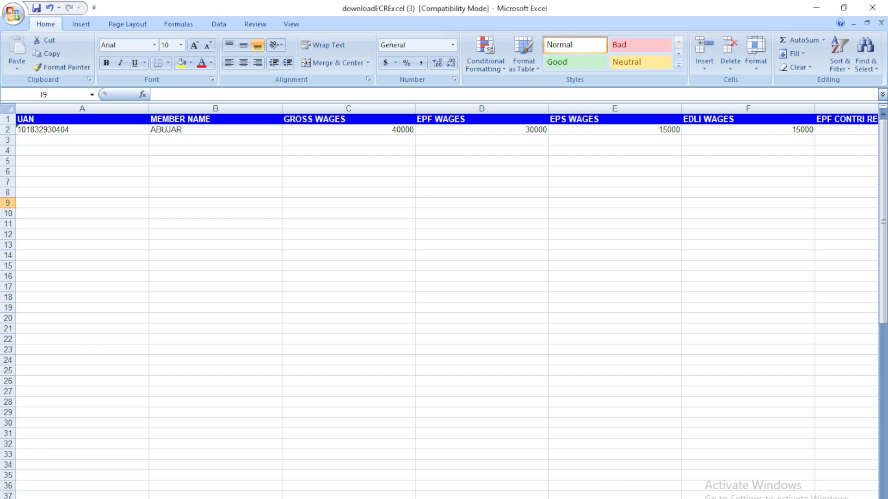
right_click(5, 118)
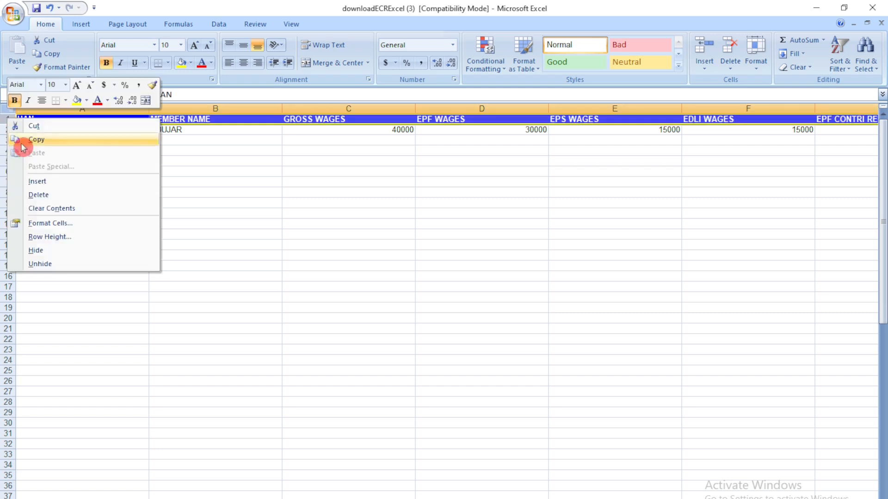
left_click(57, 197)
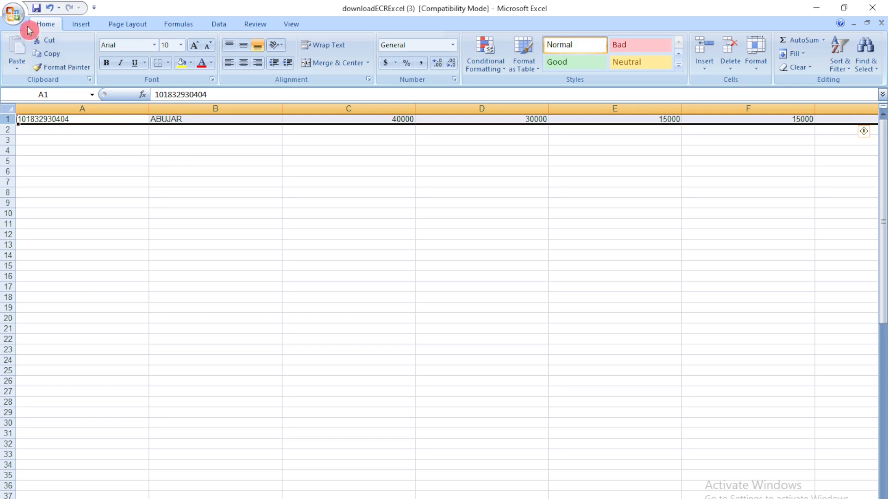
- Start saving the workbook under a new file, choosing CSV (Comma delimited) as the file type
left_click(14, 13)
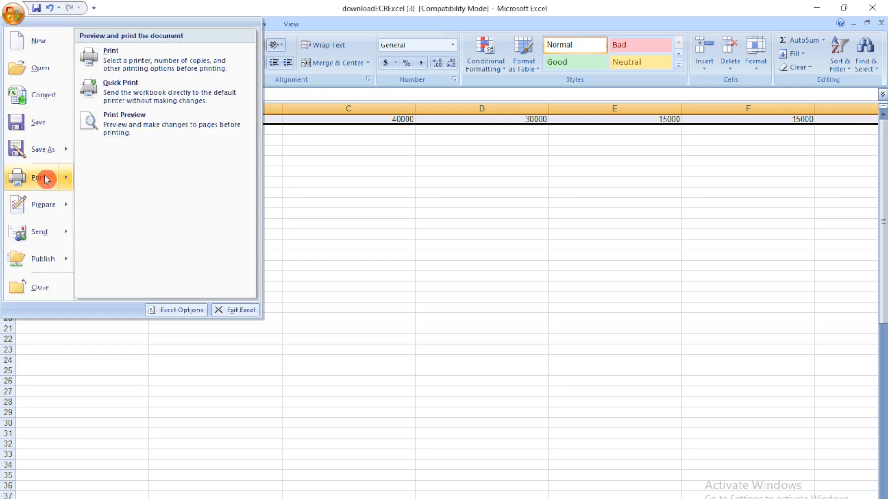
left_click(36, 160)
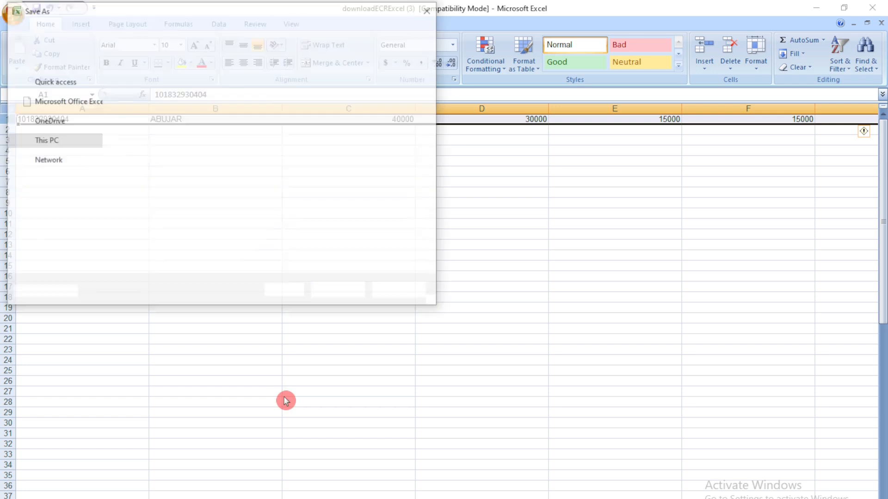
left_click(175, 226)
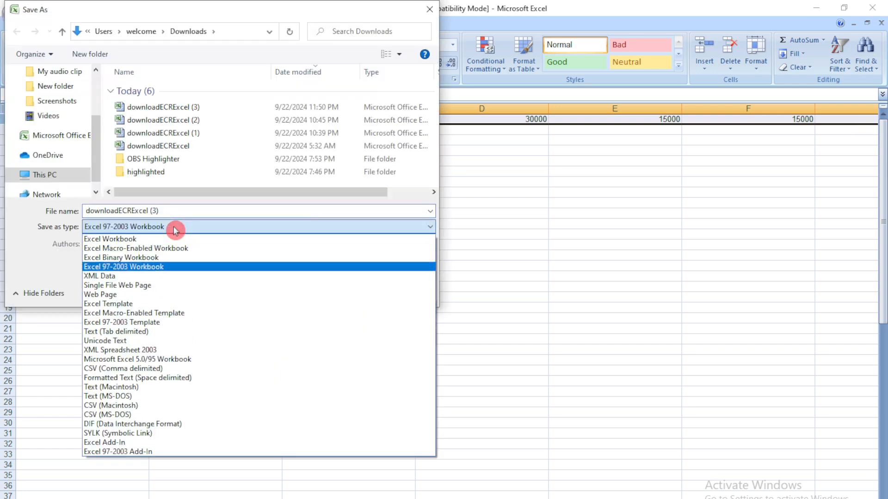
left_click(174, 368)
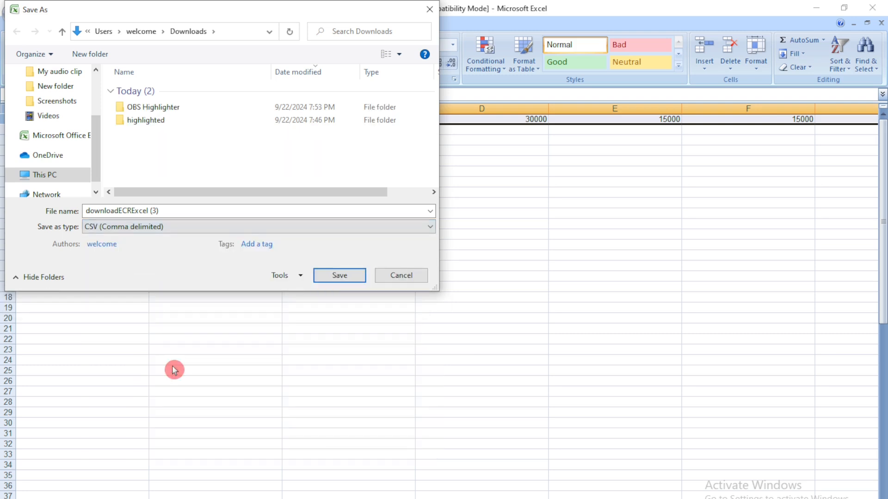
- Try to save the CSV file to the Desktop under the name prem
left_click(198, 212)
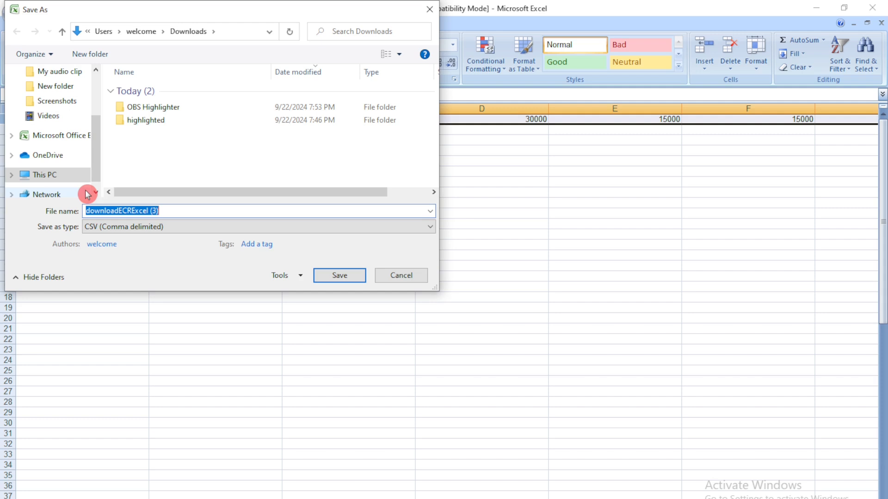
type("prem")
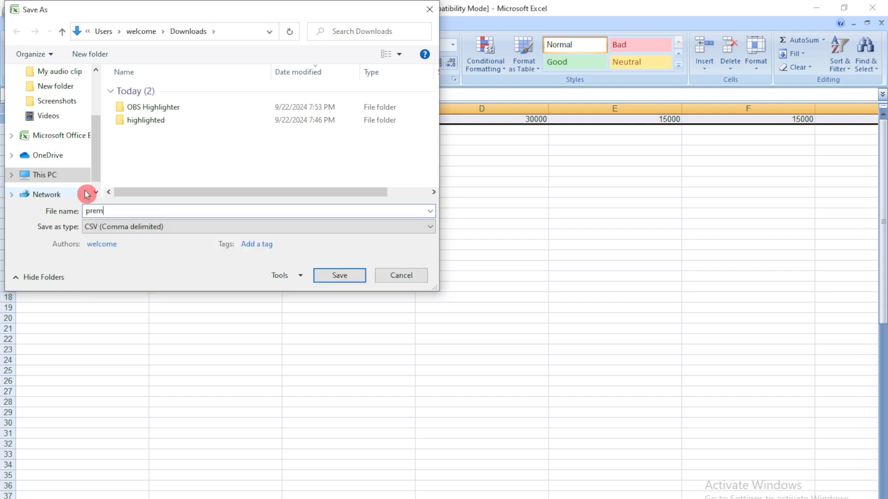
scroll(98, 136, "up", 2)
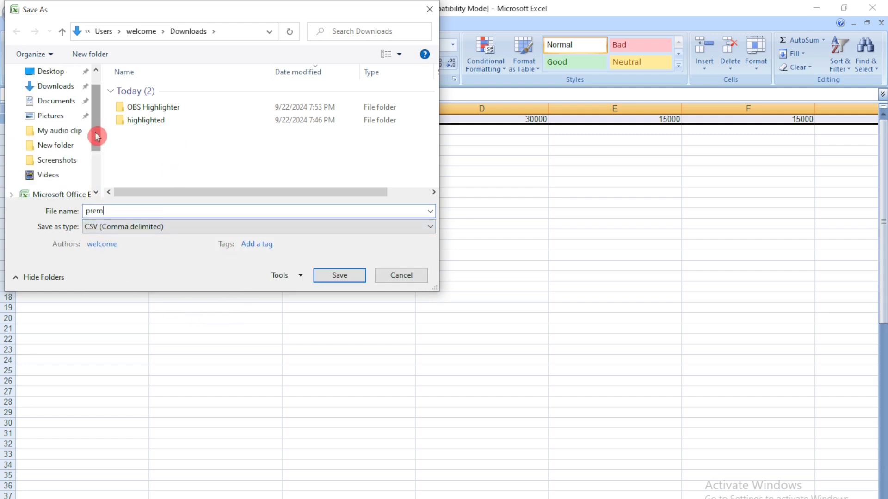
left_click(45, 71)
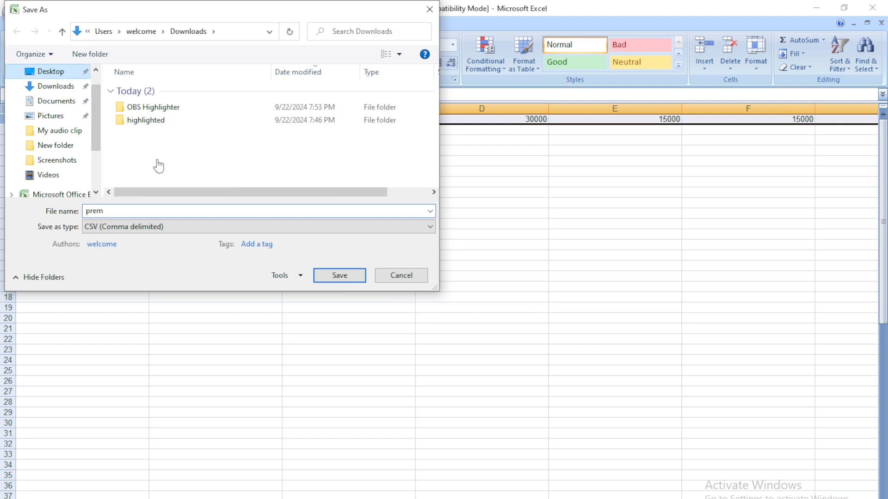
left_click(333, 278)
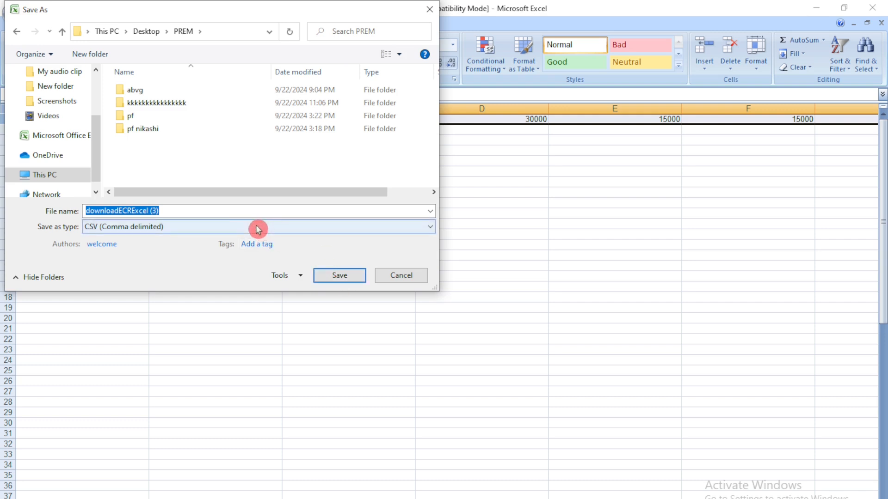
- Save the file to the Desktop as premecr and keep the workbook in CSV format
scroll(50, 111, "up", 3)
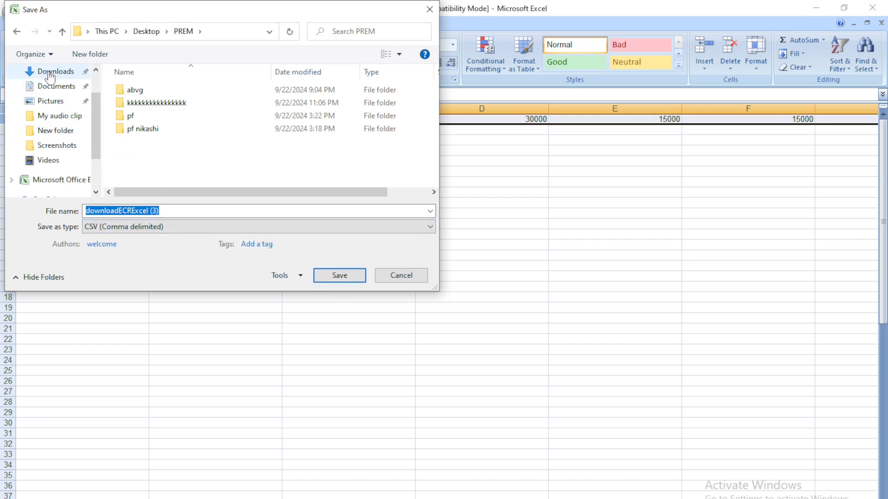
left_click(50, 96)
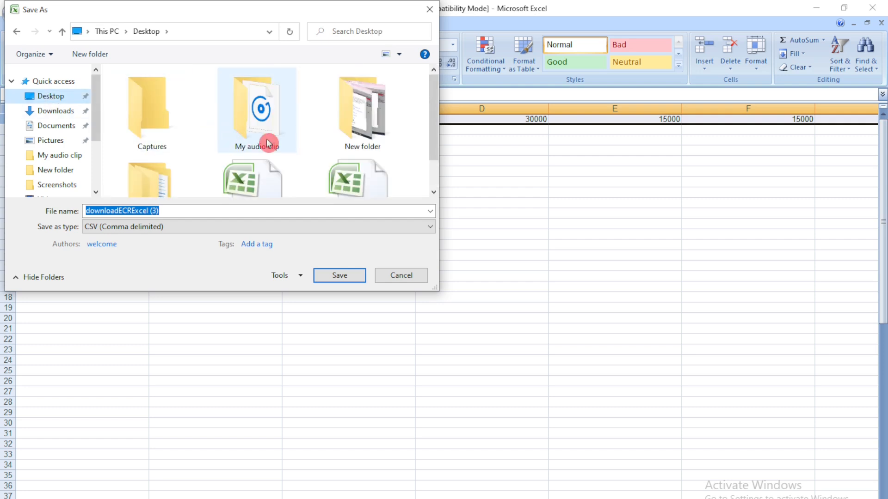
scroll(268, 147, "down", 1)
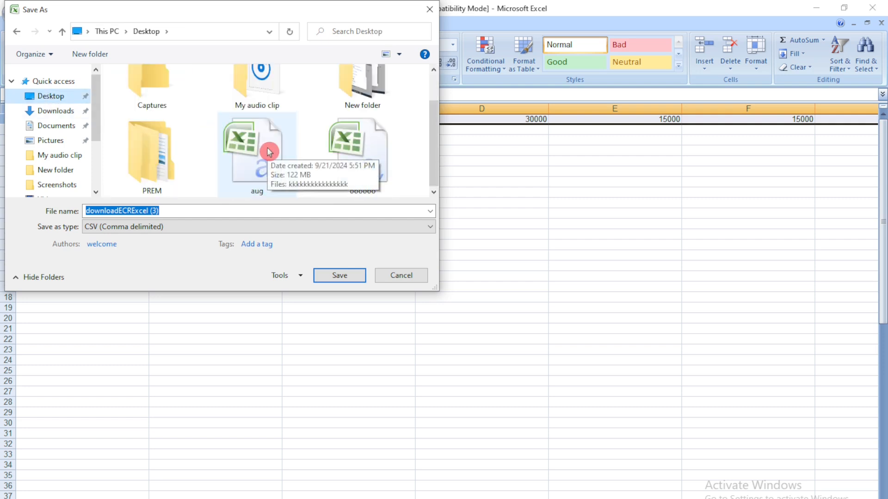
scroll(266, 146, "up", 1)
scroll(267, 146, "down", 1)
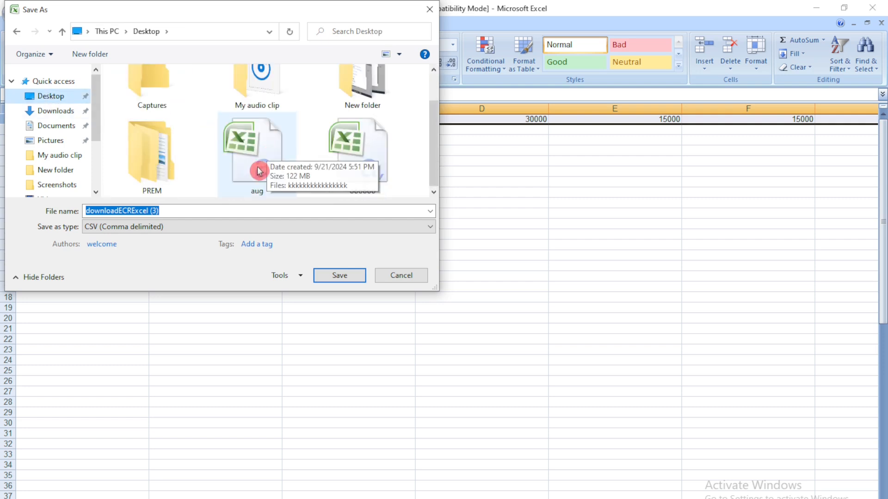
left_click(208, 212)
left_click_drag(208, 211, 75, 203)
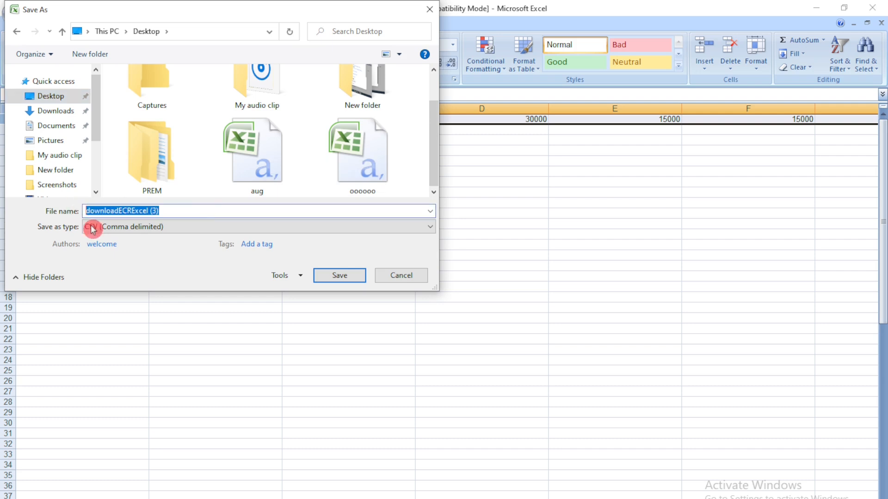
type("pre")
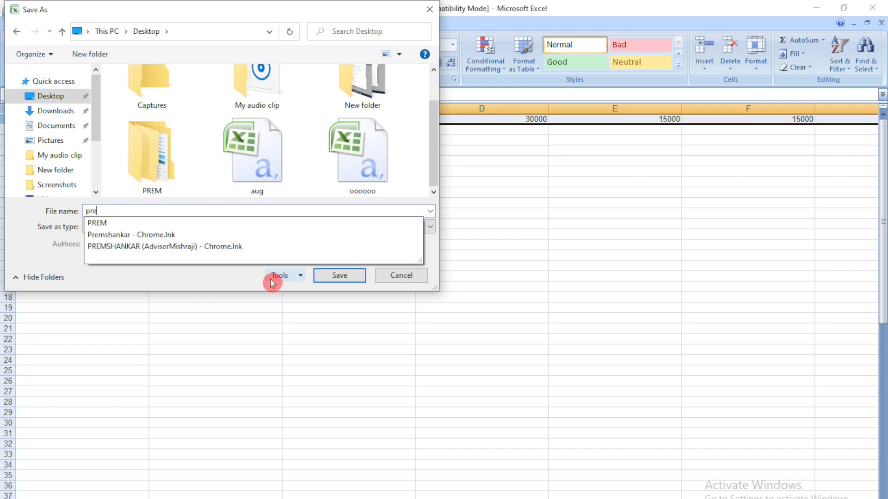
type("mecr")
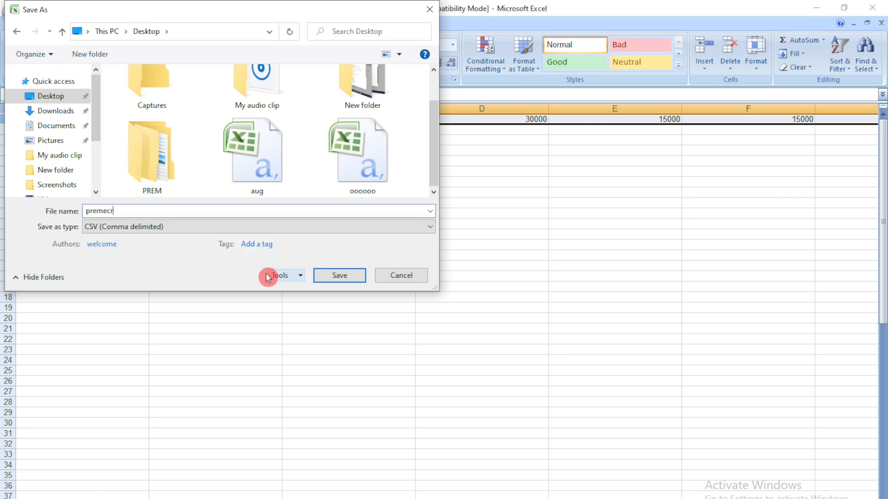
left_click(342, 275)
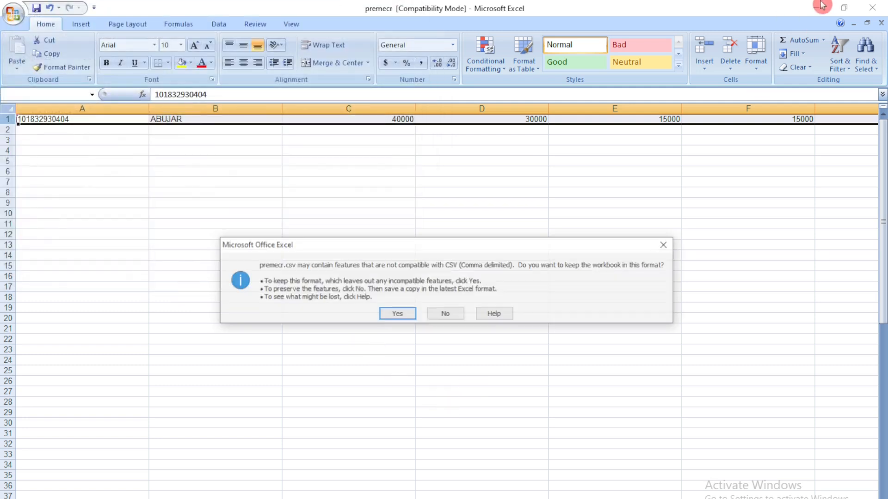
left_click(401, 314)
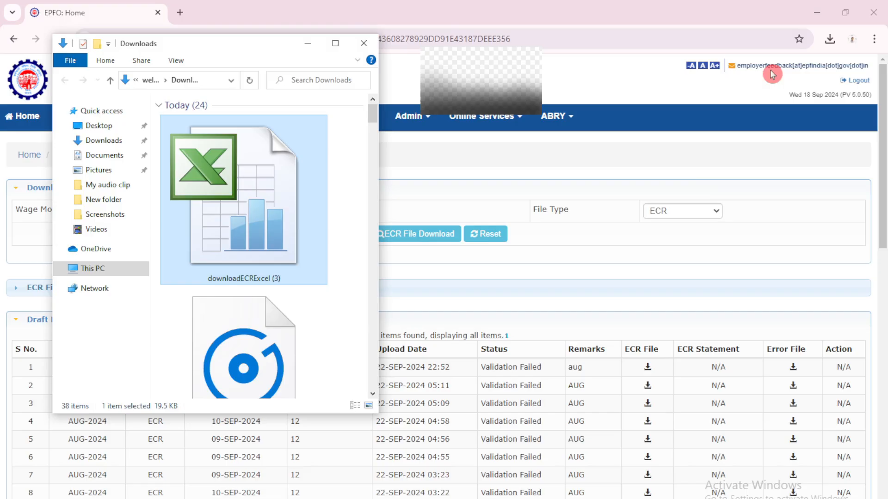
- Minimize the spreadsheet, the Downloads folder and the browser to reach the Windows desktop
left_click(816, 8)
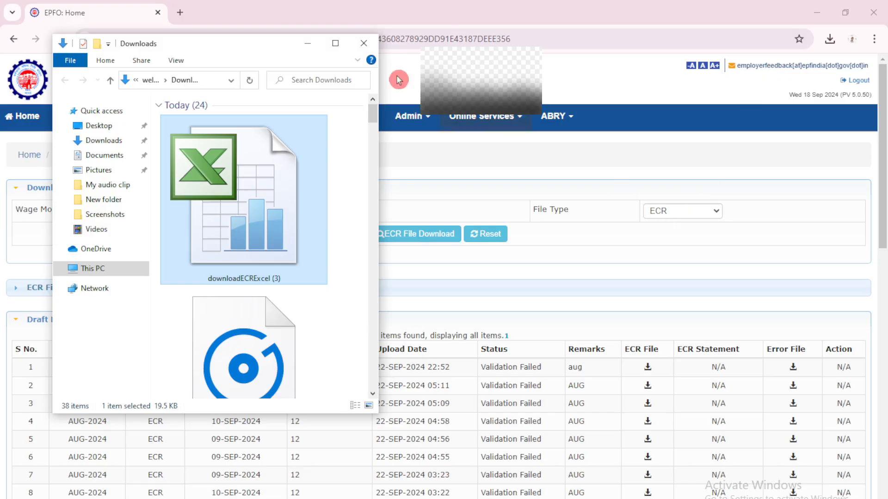
left_click(307, 43)
left_click(845, 12)
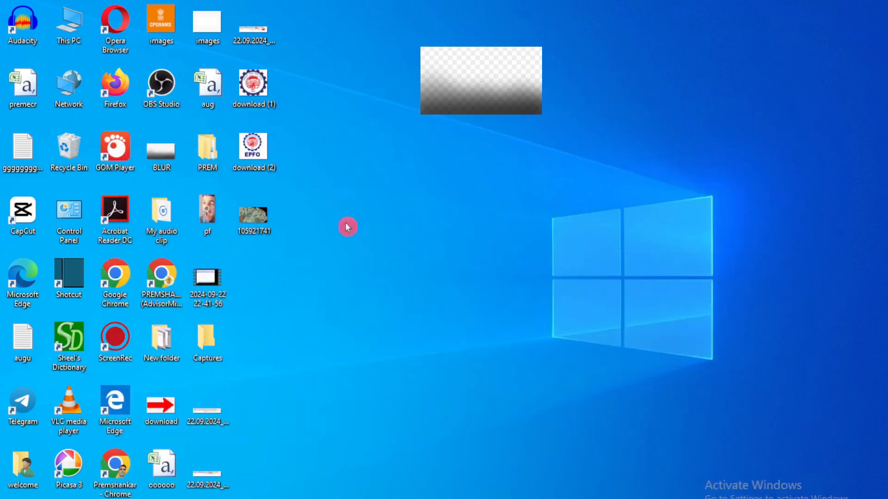
- Move the premecr file to an open spot among the desktop icons and open it in a maximized Notepad window
left_click_drag(24, 87, 307, 337)
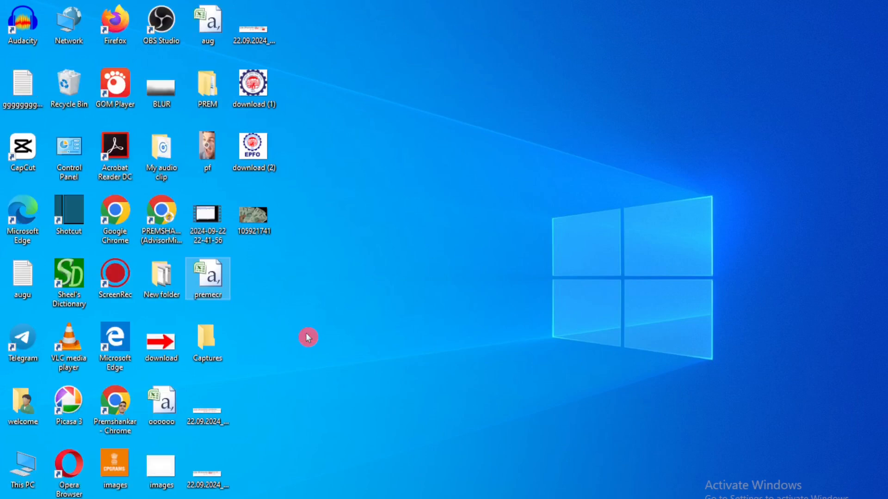
right_click(225, 280)
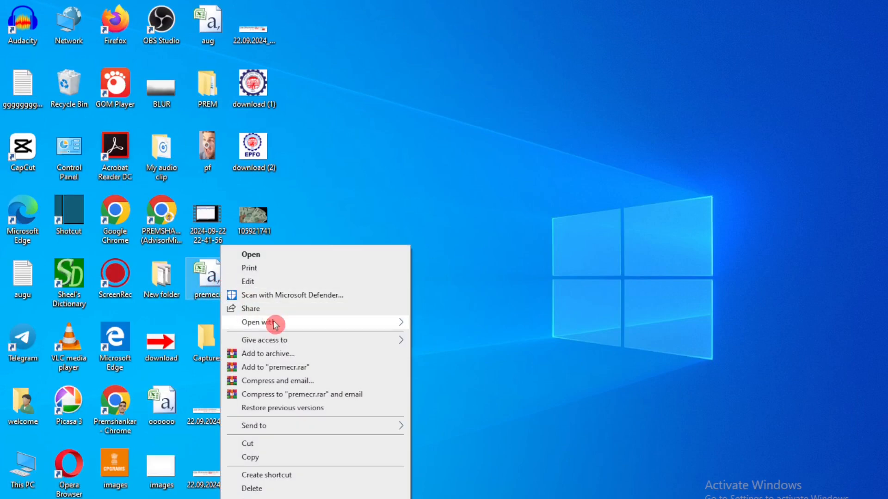
mouse_move(274, 323)
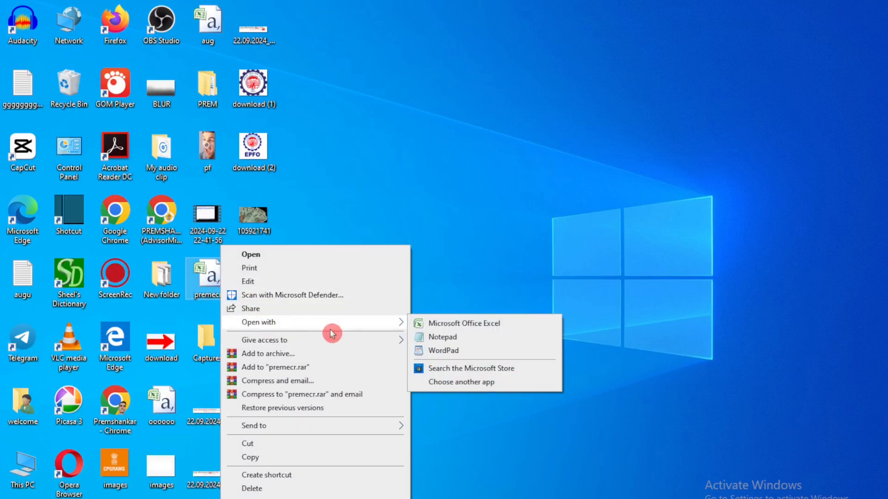
left_click(471, 342)
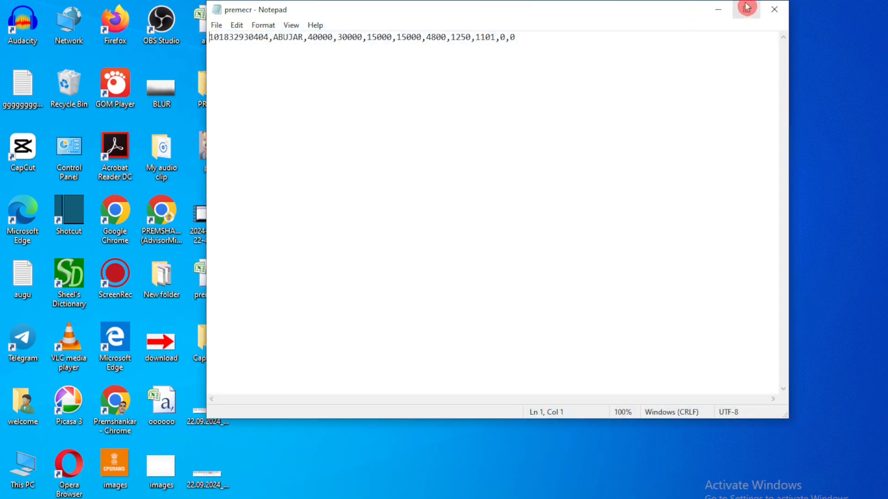
left_click(747, 8)
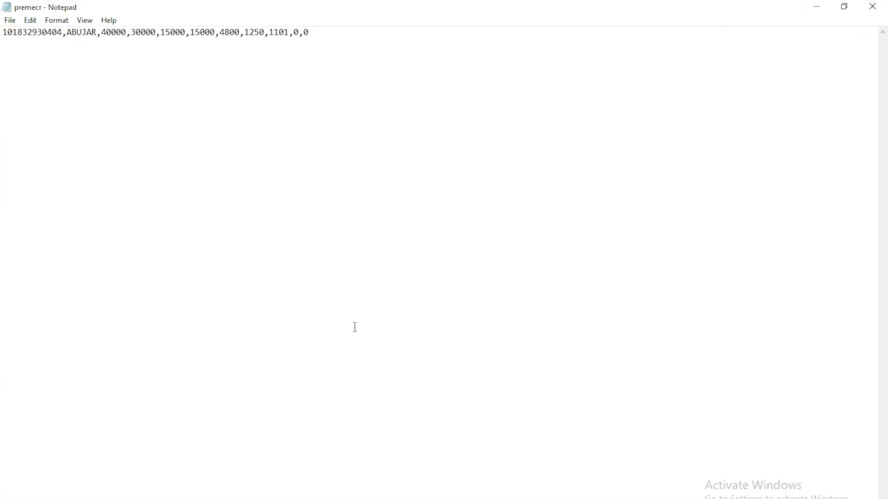
- Switch to the browser and search Google in a new tab for "whats is this smyle name"
key("alt+Tab")
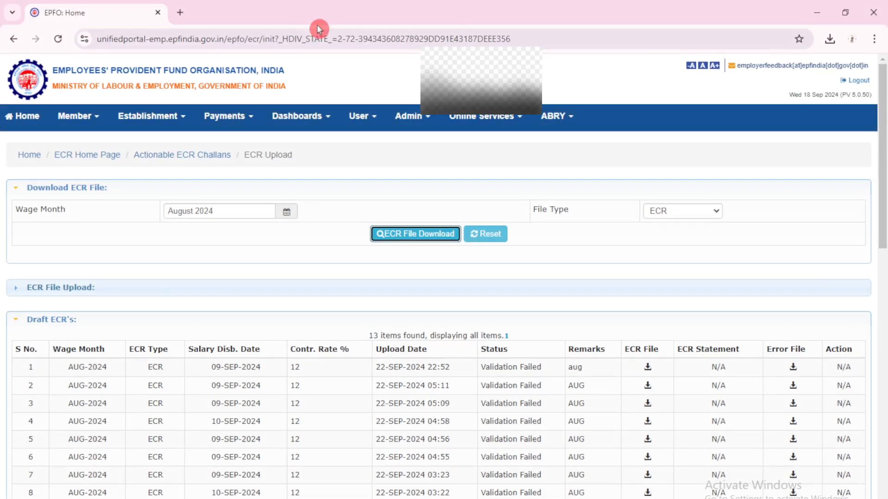
left_click(187, 13)
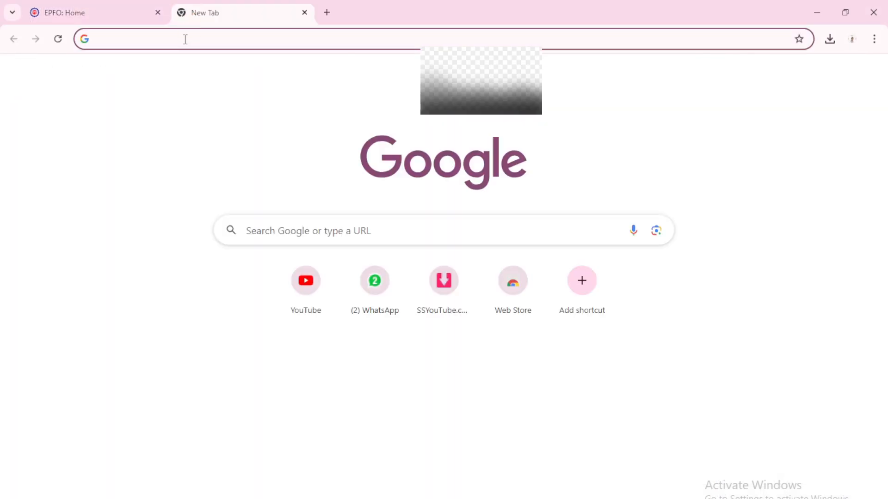
left_click(185, 39)
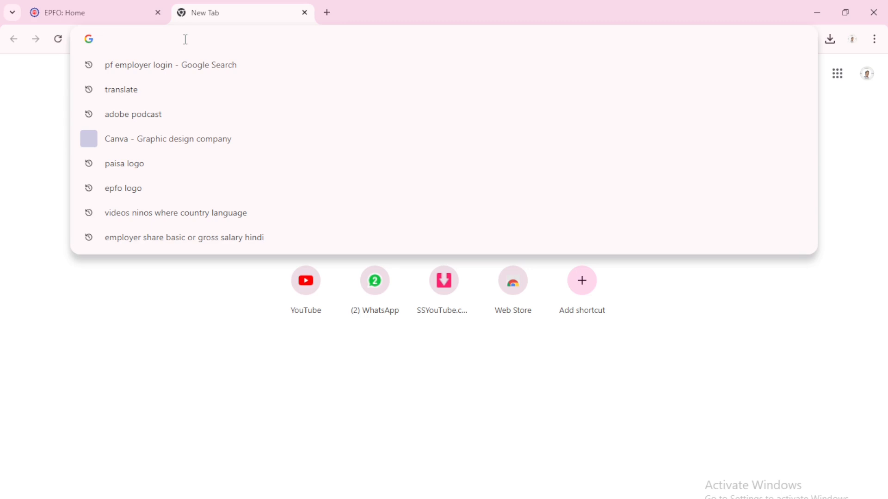
type("whats is ")
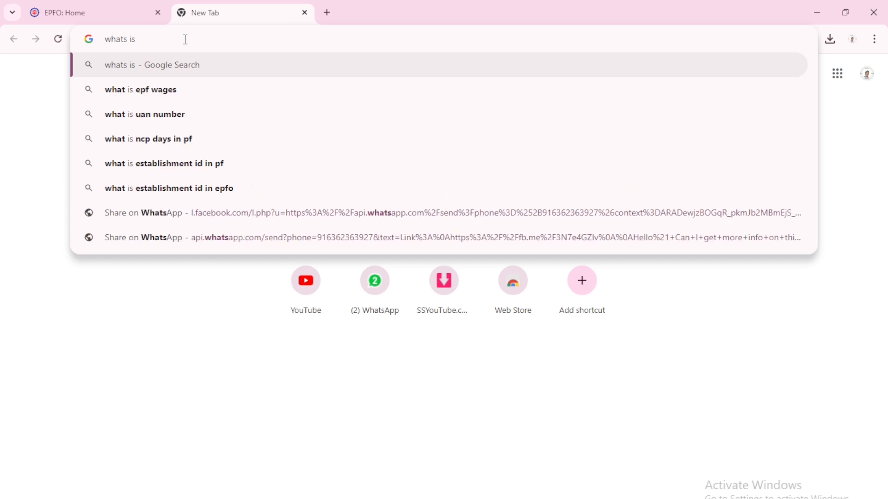
type("this ")
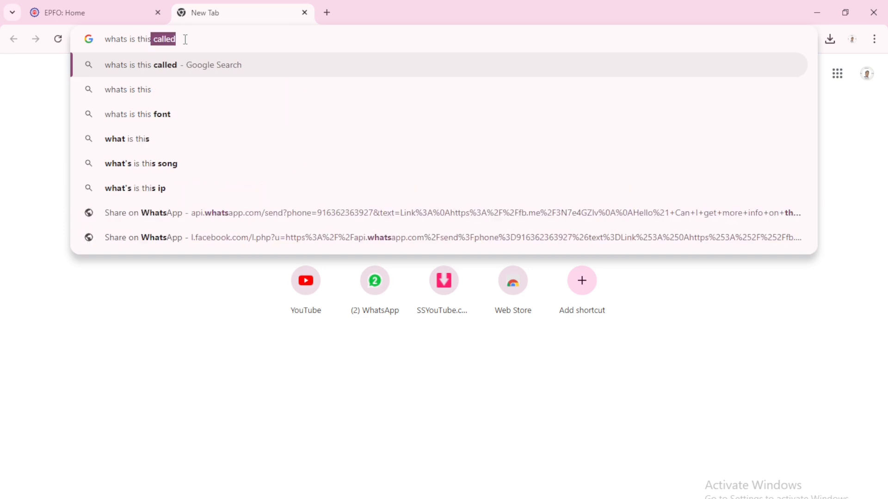
type("smyle")
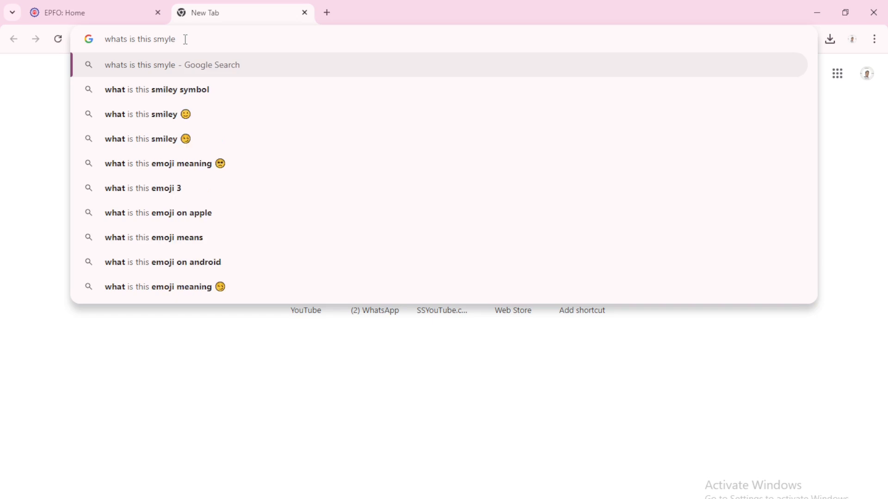
type(" name")
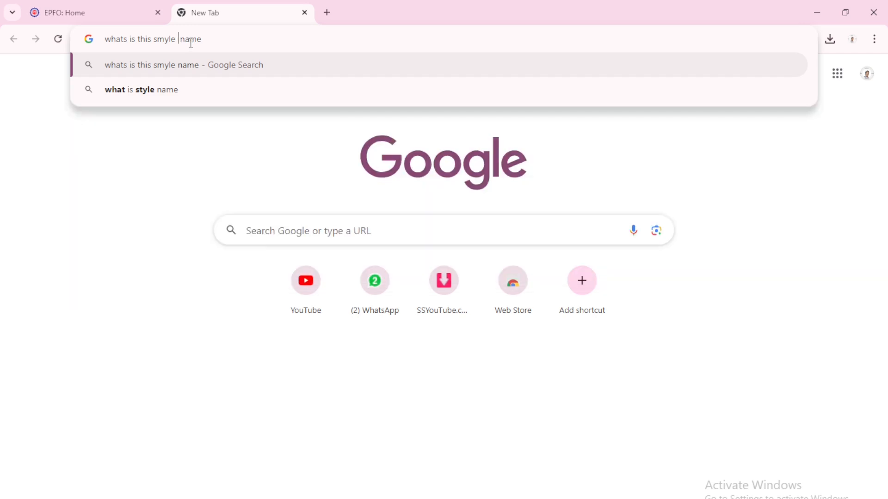
key("Return")
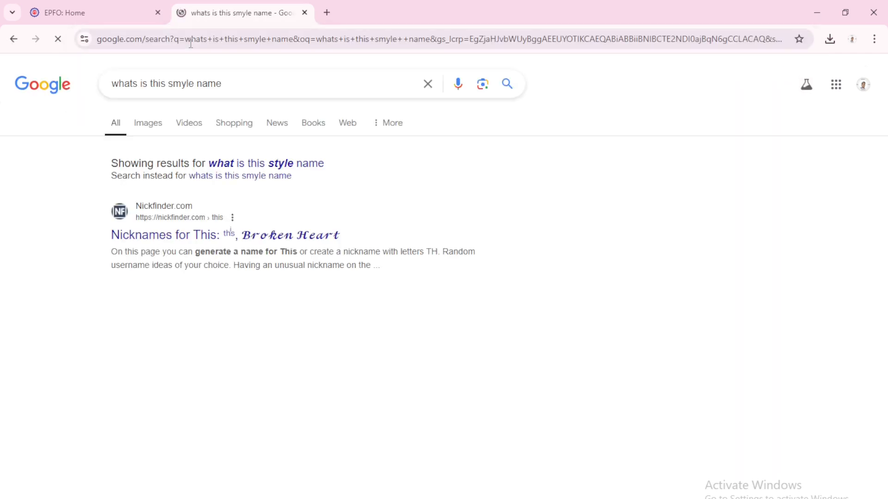
- Show image results and change the search to "what is this symbol name"
left_click(159, 123)
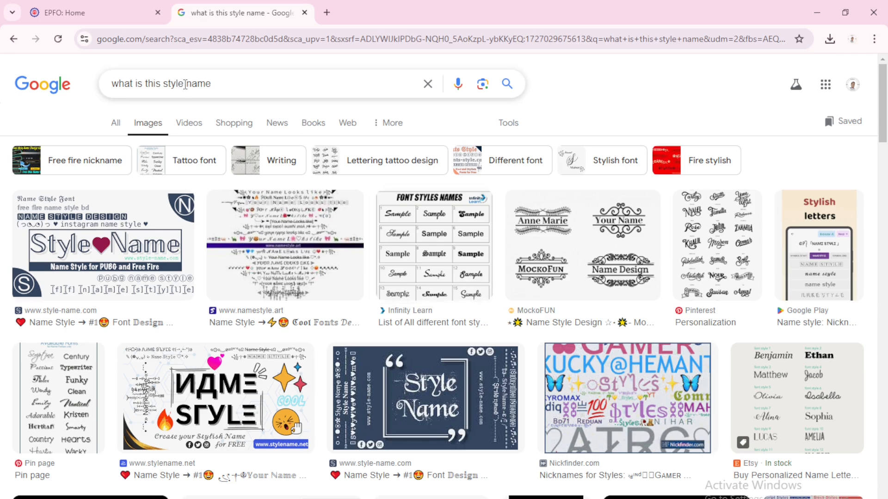
left_click_drag(185, 84, 168, 77)
key("BackSpace")
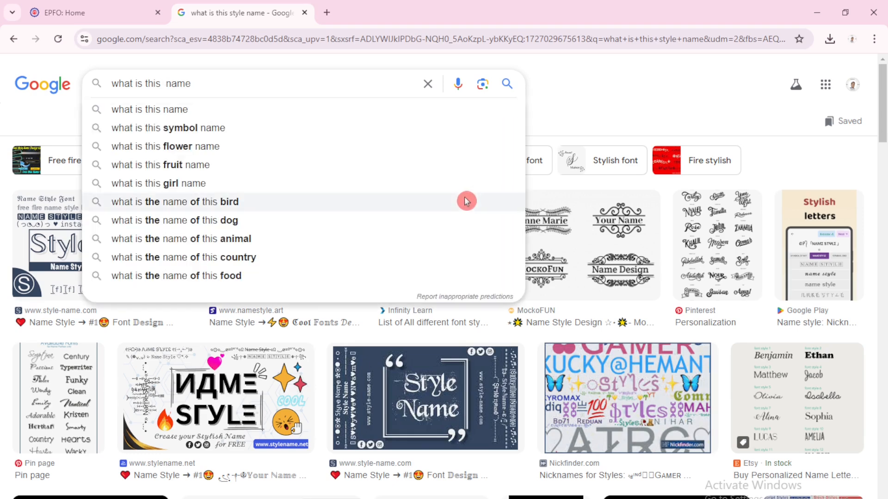
left_click(307, 128)
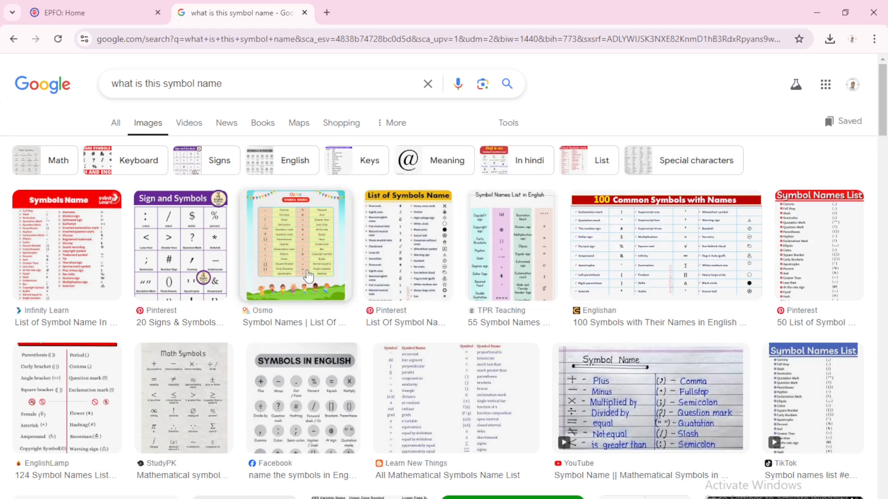
- Examine the symbol name charts from Osmo, TPR Teaching, Pinterest, Facebook and StudyPK in the image results
left_click(302, 268)
left_click(302, 270)
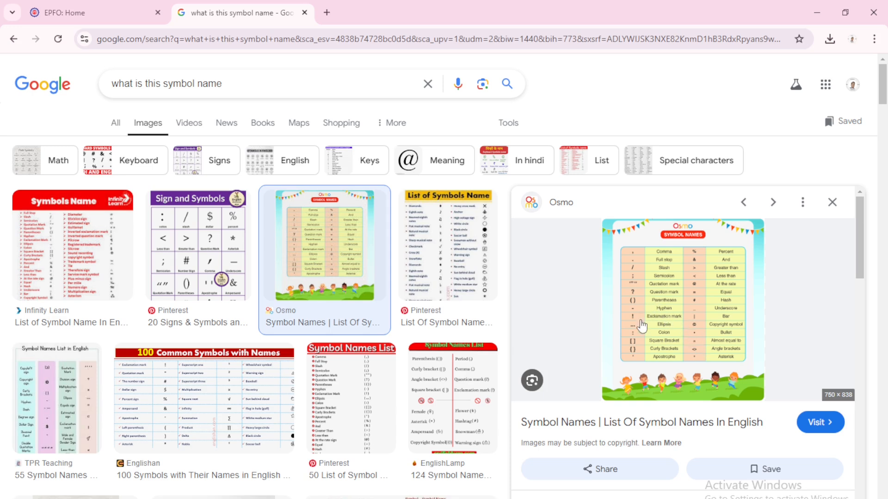
scroll(638, 345, "down", 1)
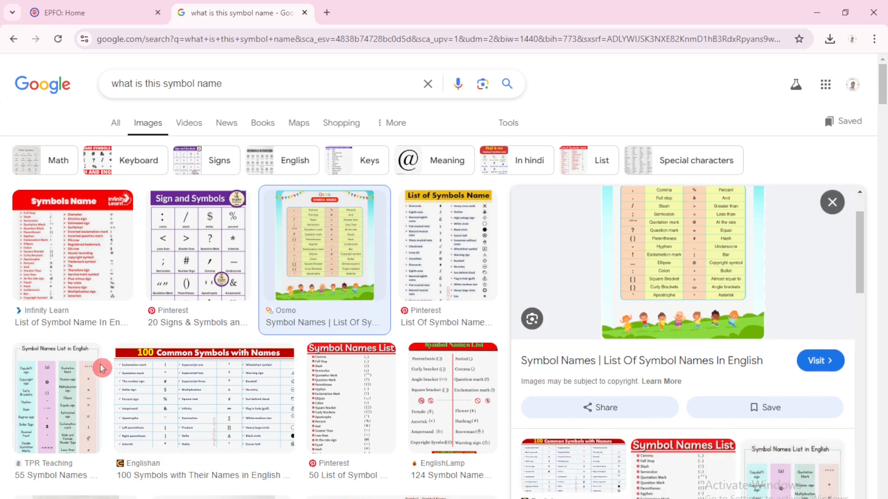
left_click(43, 393)
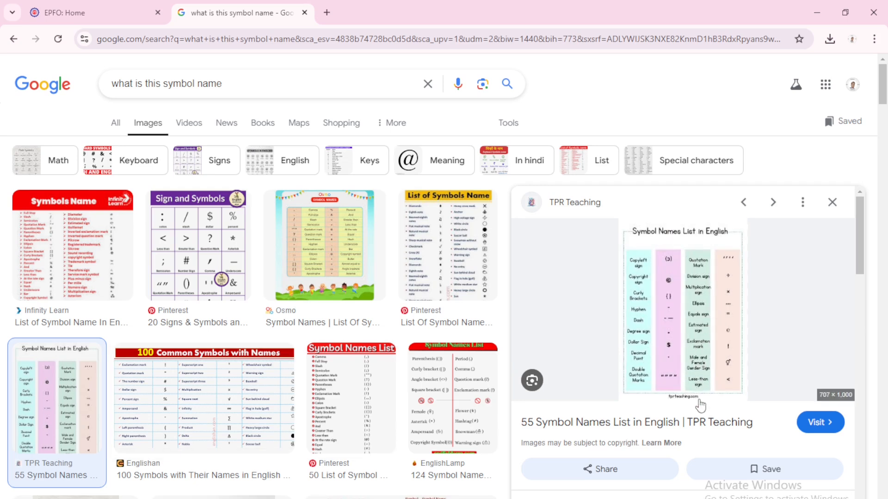
left_click(424, 258)
scroll(195, 305, "down", 5)
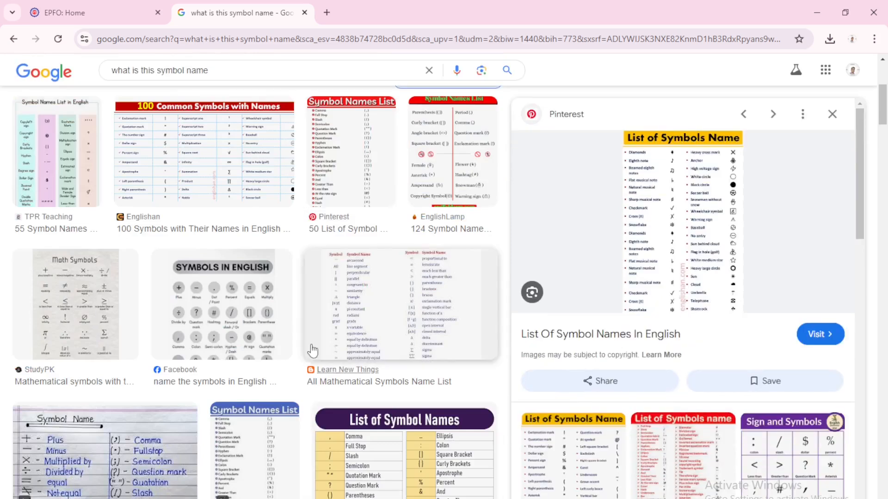
left_click(195, 305)
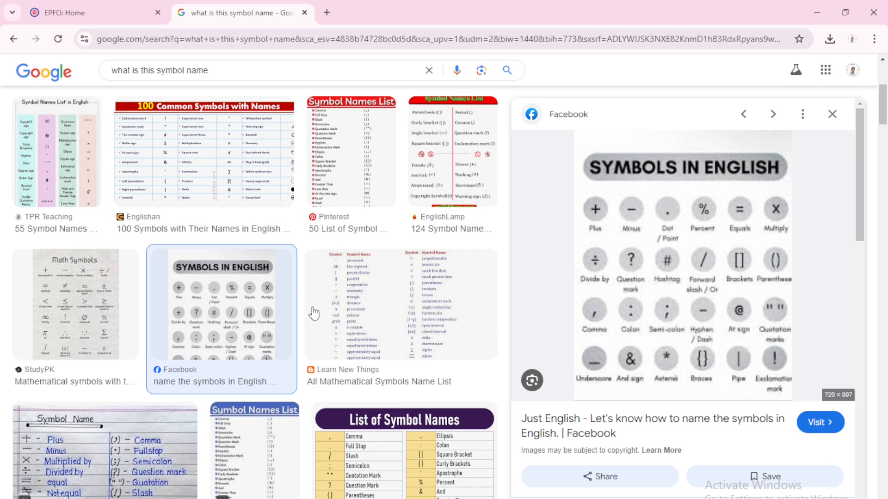
left_click(89, 287)
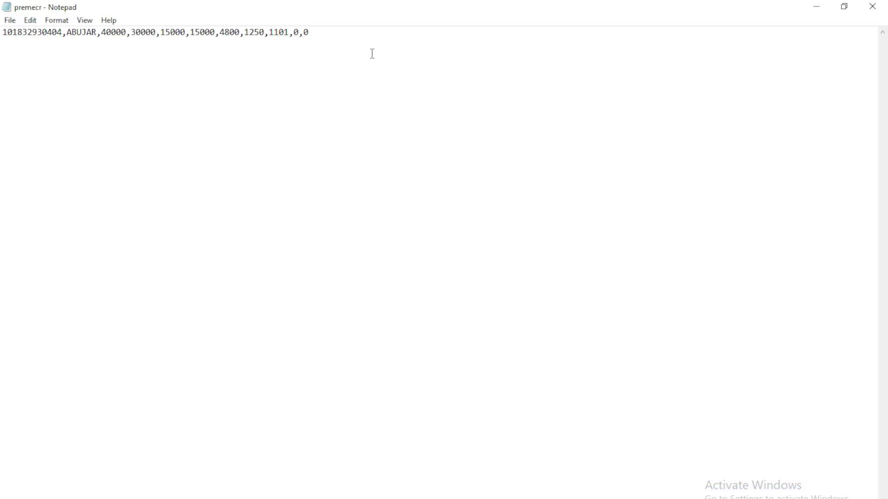
- Replace every comma in the premecr text in Notepad with #~#
key("ctrl+h")
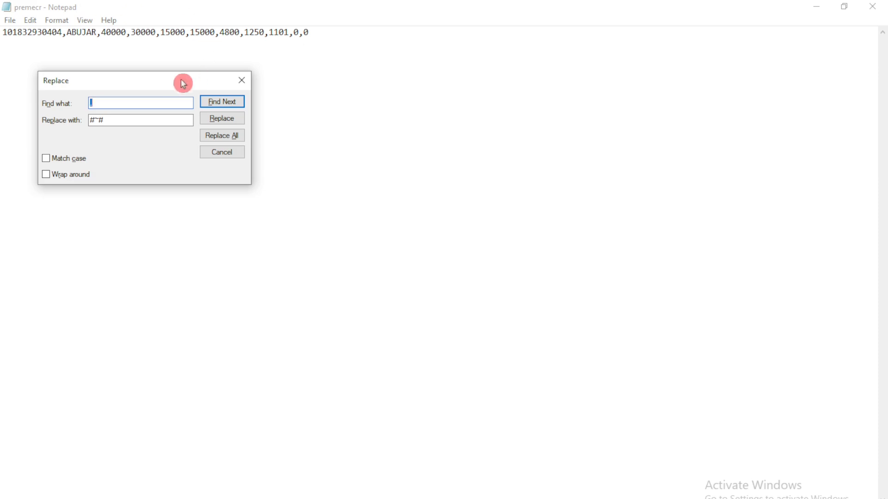
left_click(153, 106)
key("BackSpace")
type(",")
left_click(149, 118)
key("ctrl+a")
left_click(223, 140)
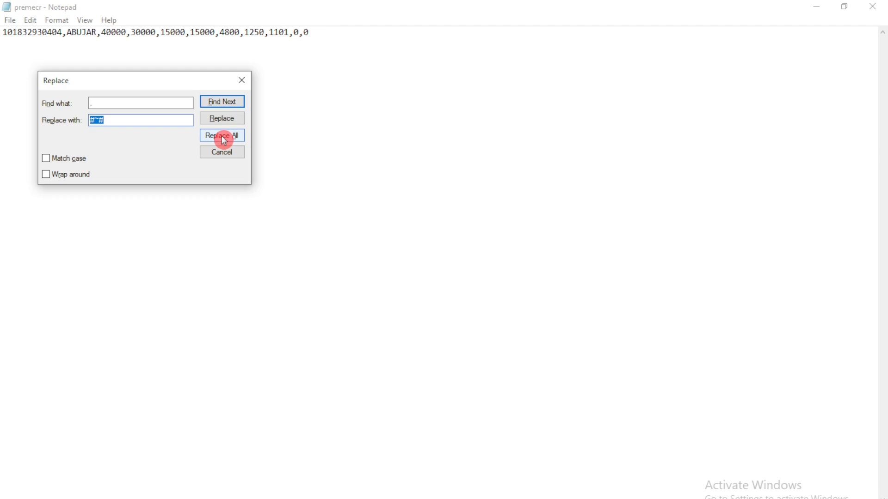
type("#")
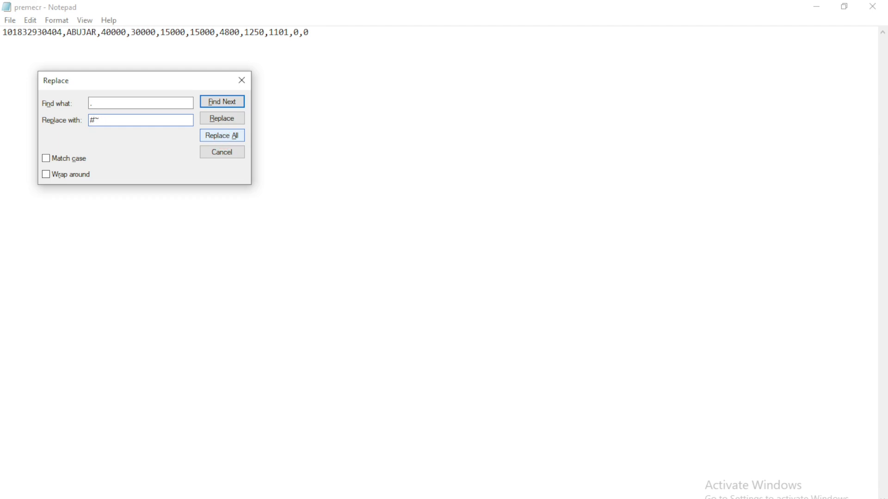
type("~#")
left_click(212, 136)
left_click(242, 81)
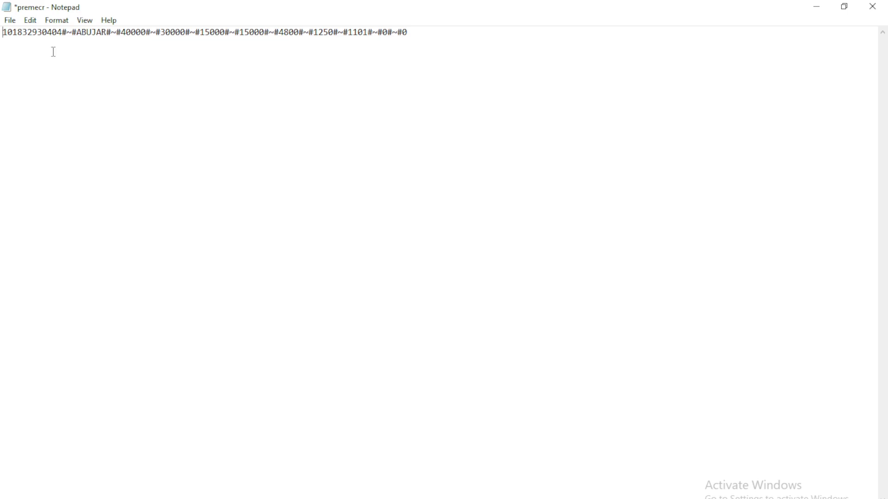
- Save the edited text to the Desktop as a new text document named abjur with UTF-8 encoding
left_click(11, 21)
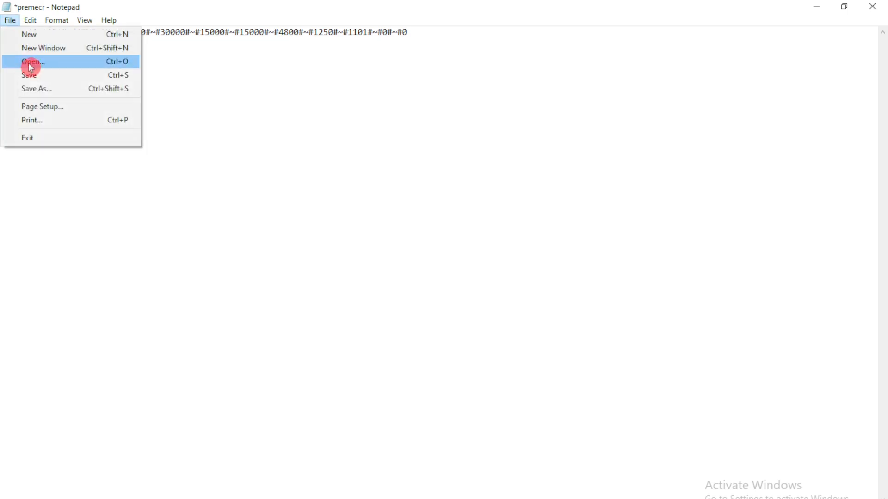
left_click(42, 87)
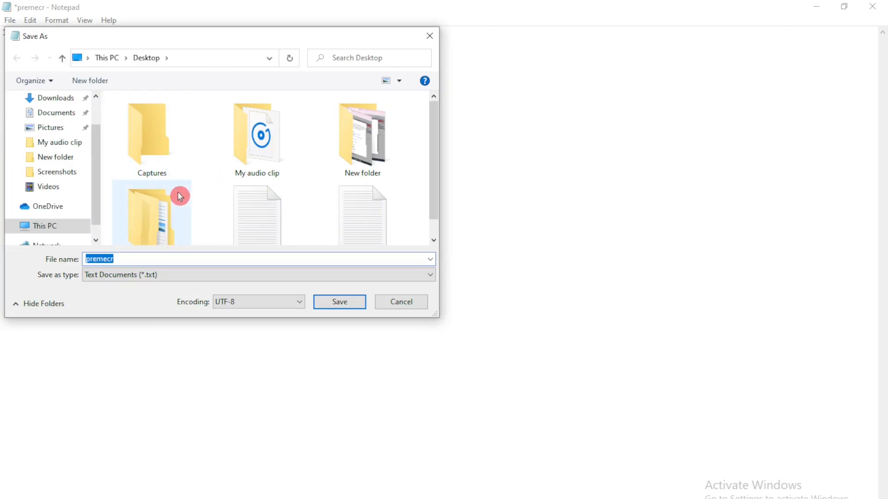
type("abjur")
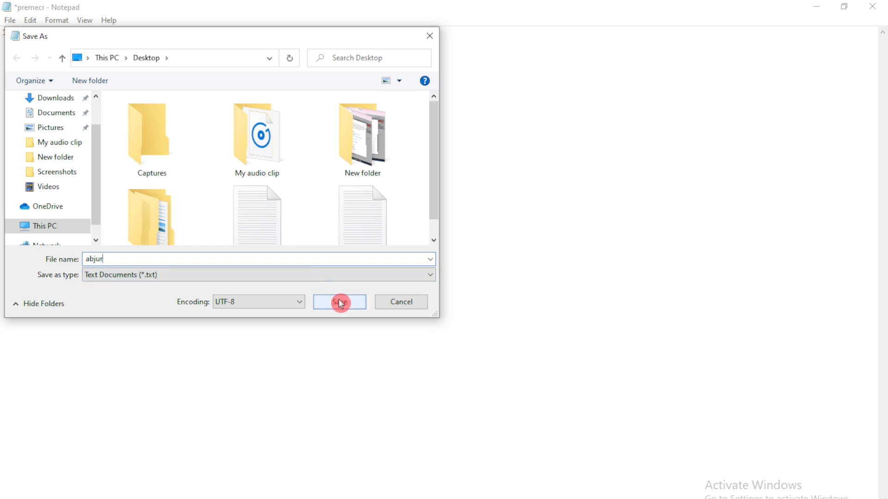
scroll(56, 134, "up", 2)
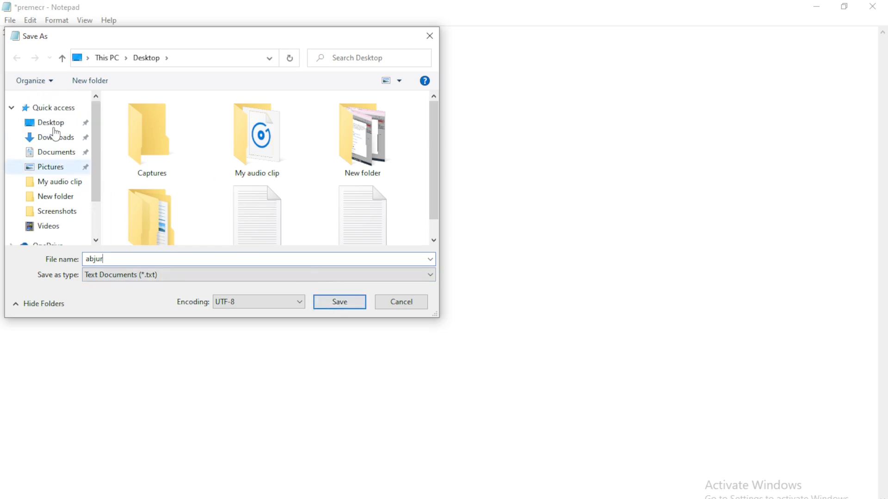
left_click(348, 304)
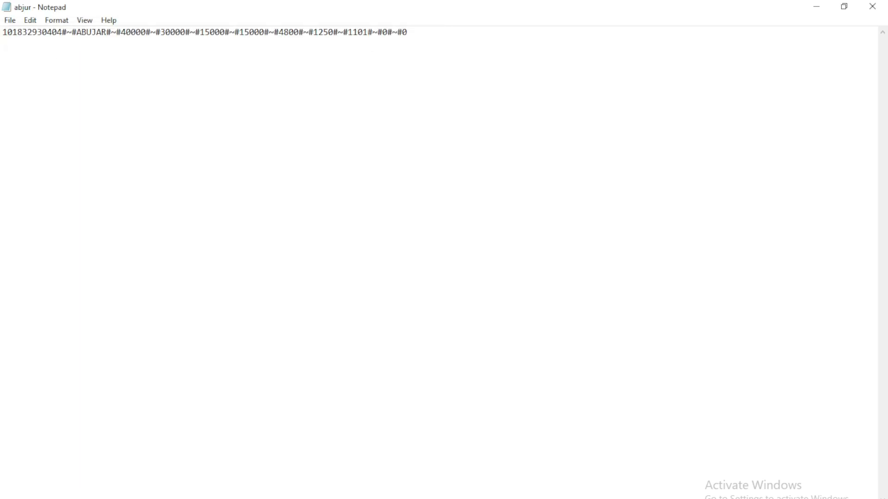
- Switch to the EPFO portal in the browser and expand the ECR File Upload section
mouse_move(589, 498)
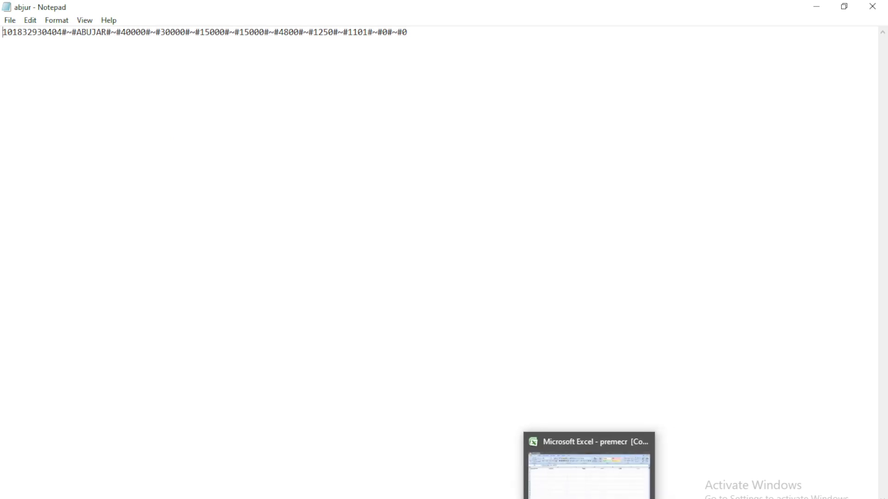
left_click(566, 498)
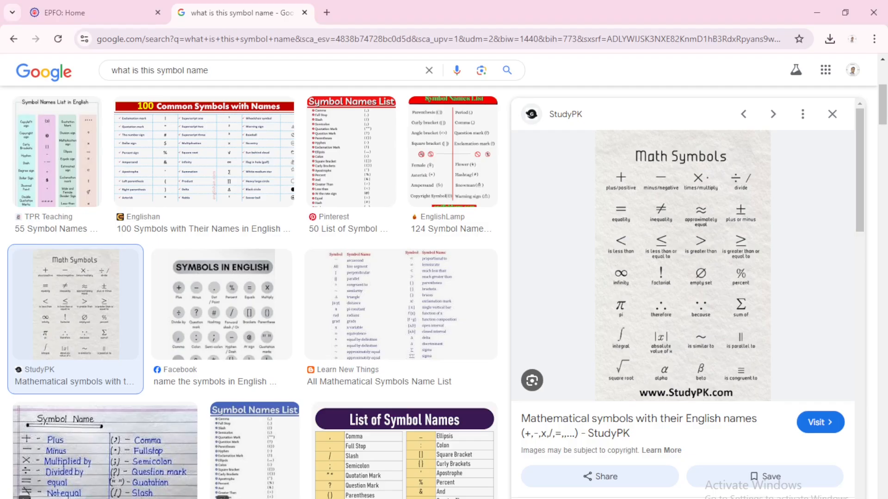
left_click(132, 6)
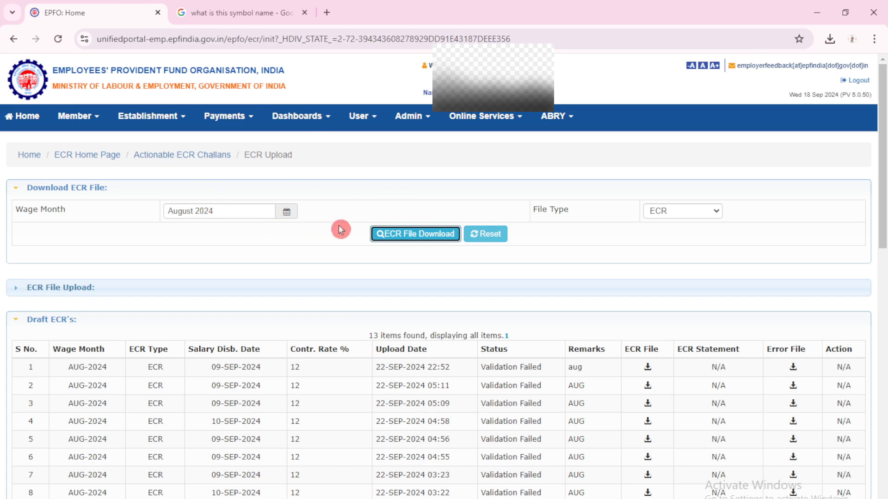
left_click(57, 289)
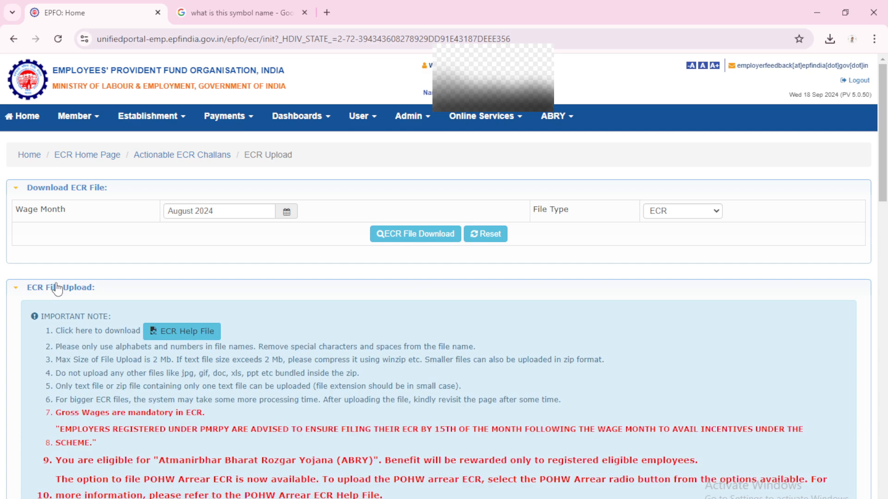
- Set the ECR upload's wage month to August 2024 and the salary disbursal date to 08/09/2024
scroll(319, 337, "down", 5)
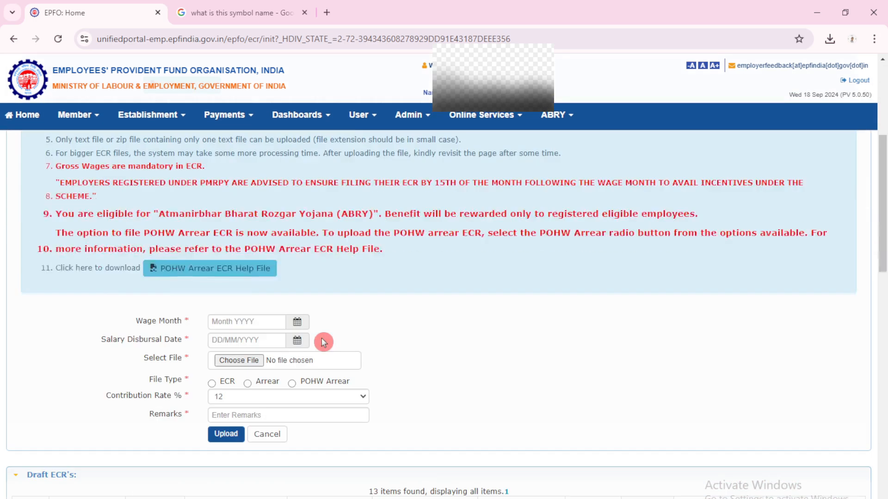
left_click(241, 320)
left_click(299, 371)
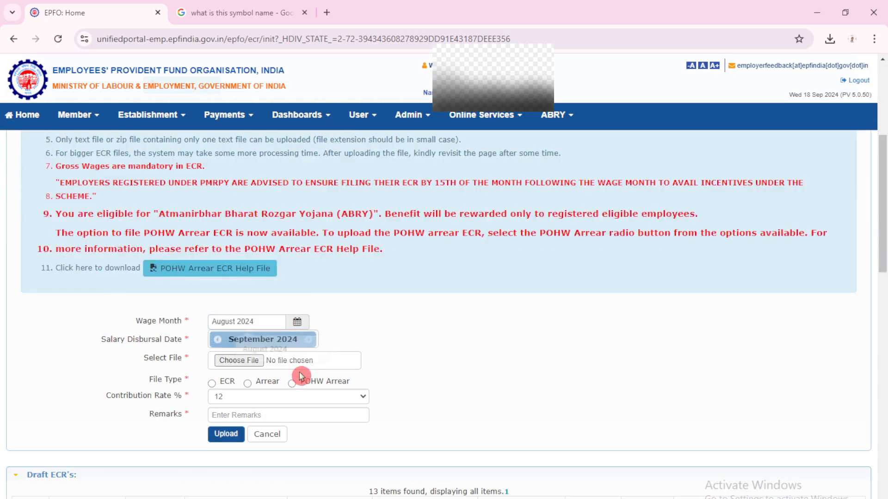
left_click(263, 341)
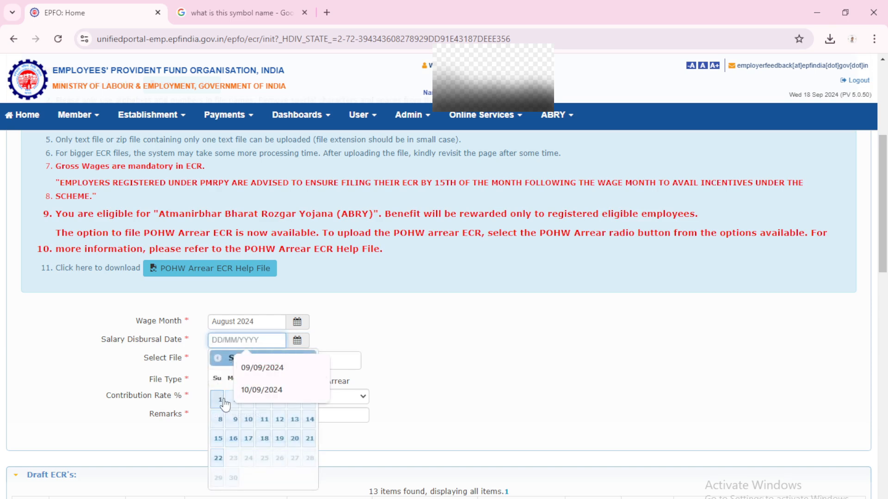
left_click(220, 420)
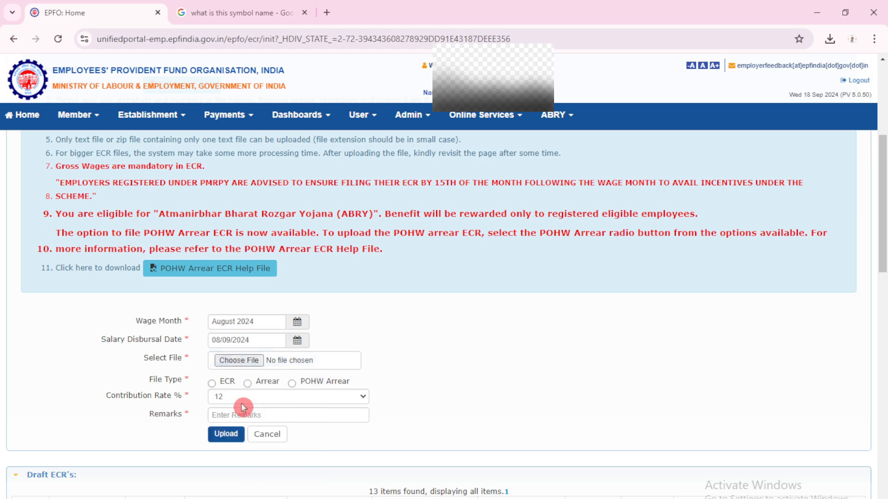
- Attach the abjur text file from the Desktop as the ECR file for upload
left_click(247, 361)
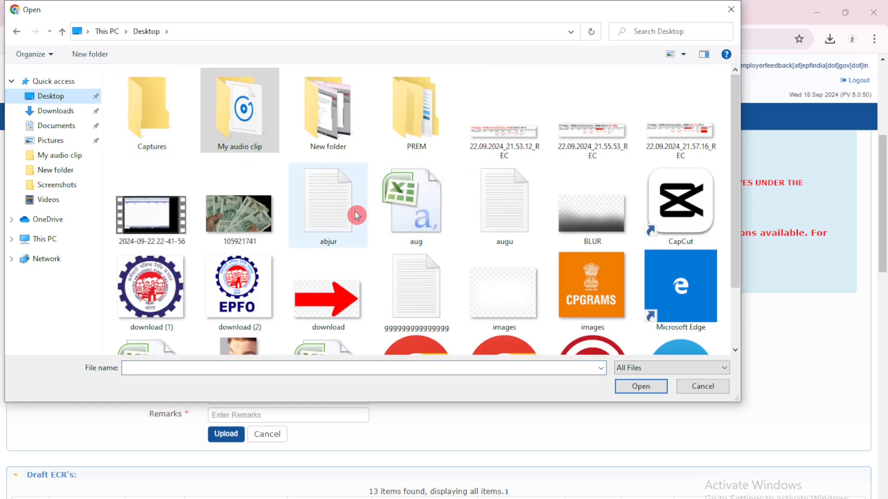
left_click(356, 215)
left_click(634, 388)
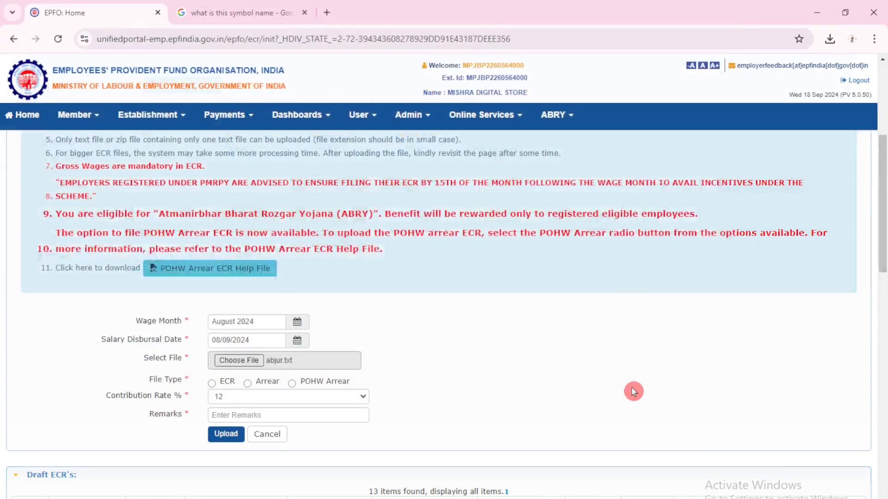
- Set the file type to ECR, enter AUG as the remarks, and upload the file
left_click(211, 384)
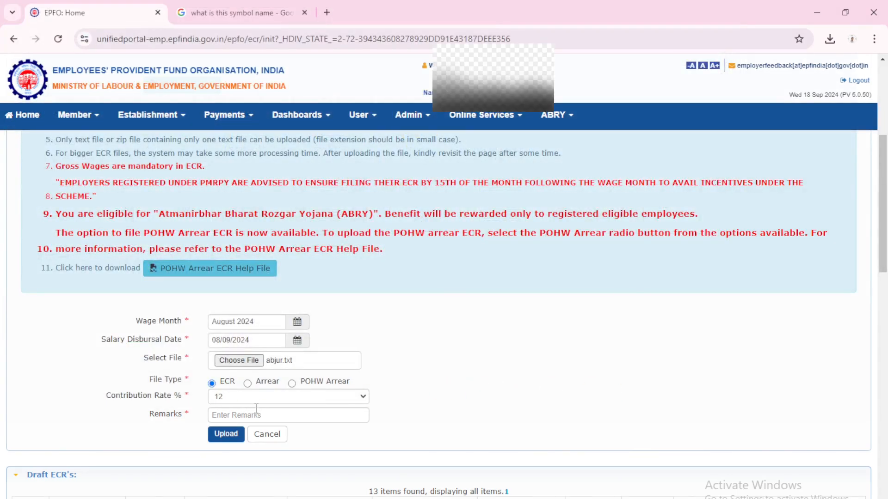
left_click(231, 413)
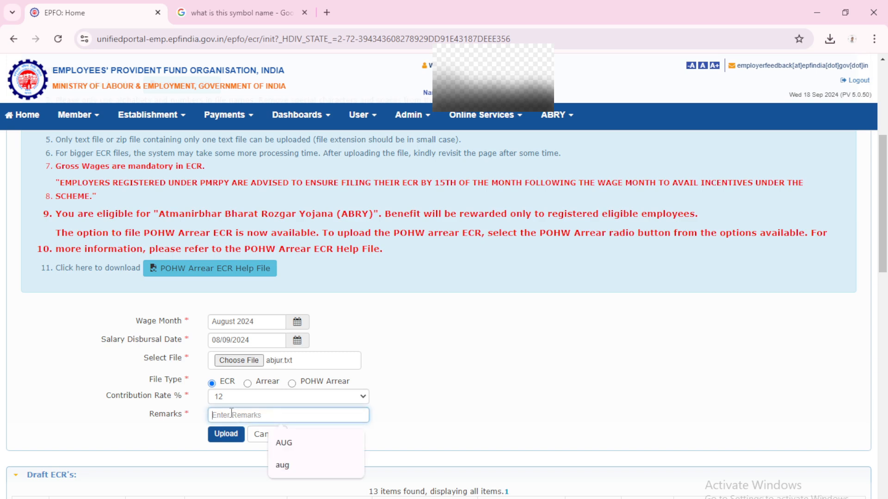
left_click(291, 445)
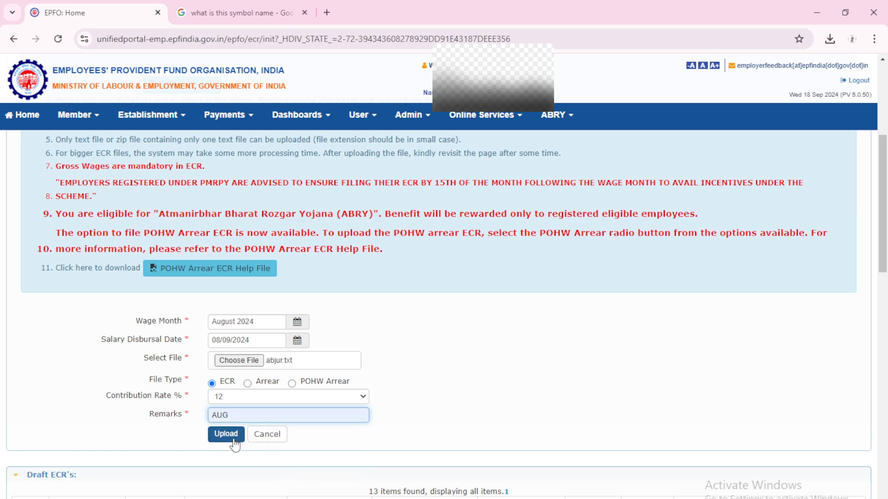
left_click(226, 435)
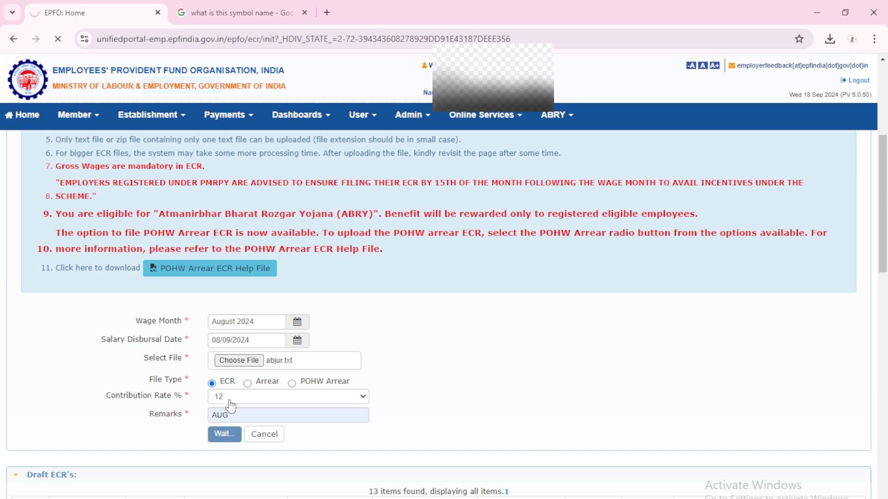
left_click(241, 449)
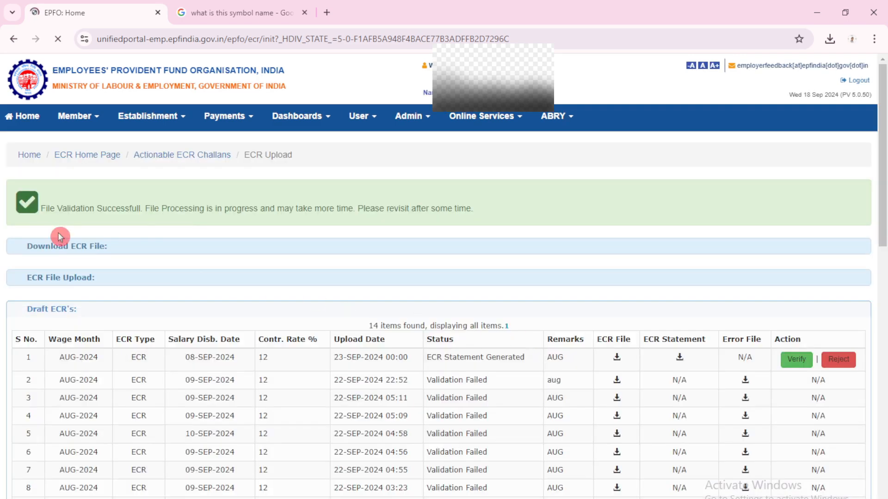
- Verify the newly uploaded AUG-2024 ECR, confirm the verification, and open its summary to prepare the challan
left_click(795, 359)
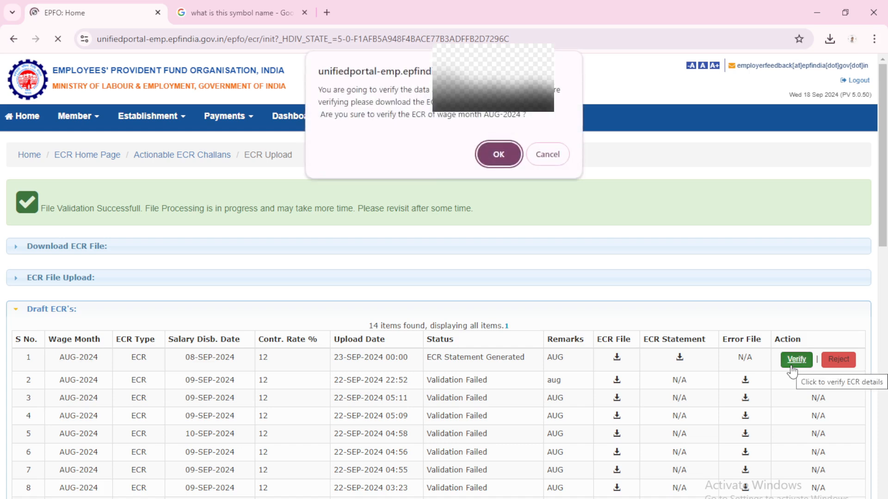
left_click(498, 154)
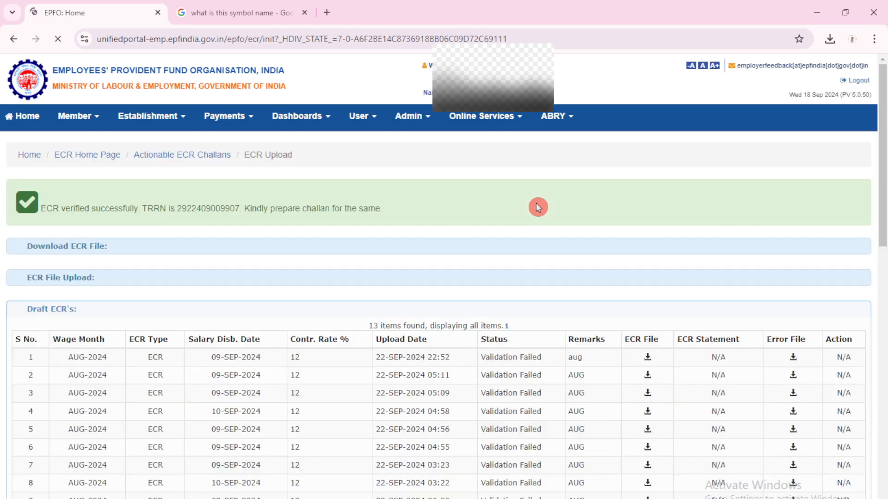
scroll(786, 361, "down", 5)
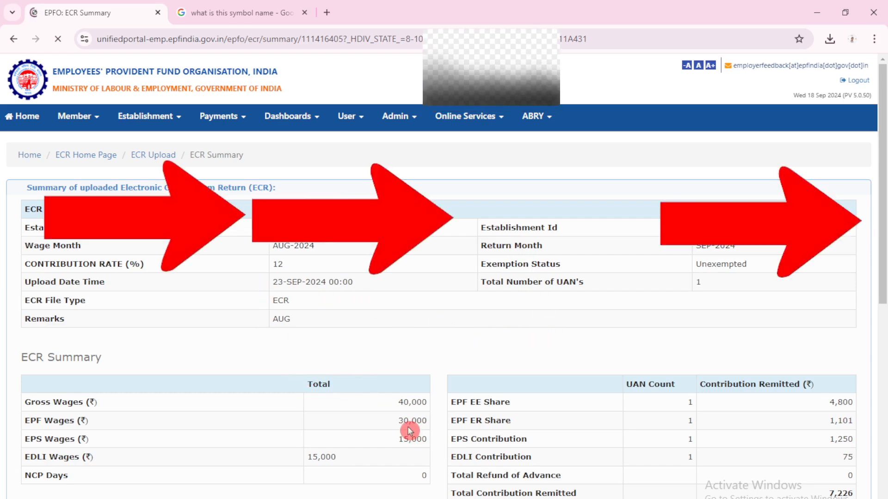
- In the Employer Details, enter 1 as the total employees in the month and 0 as the number of excluded employees
scroll(601, 415, "down", 10)
left_click(777, 370)
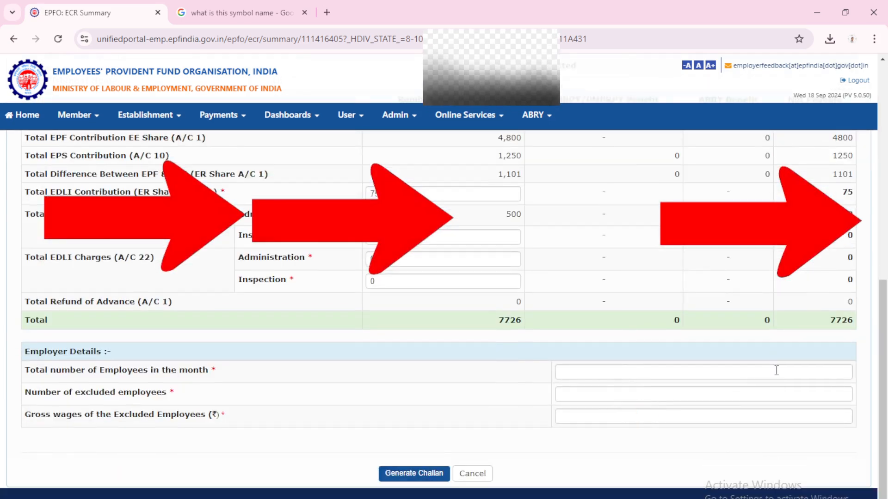
left_click(777, 370)
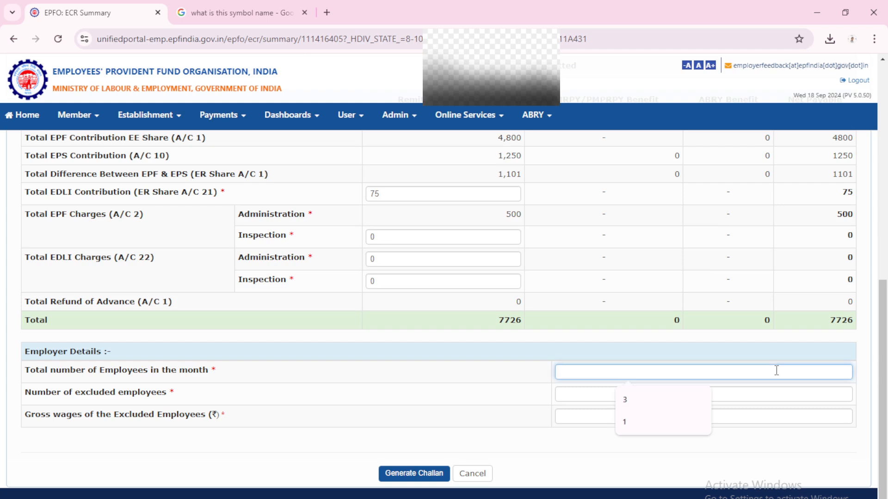
type("1")
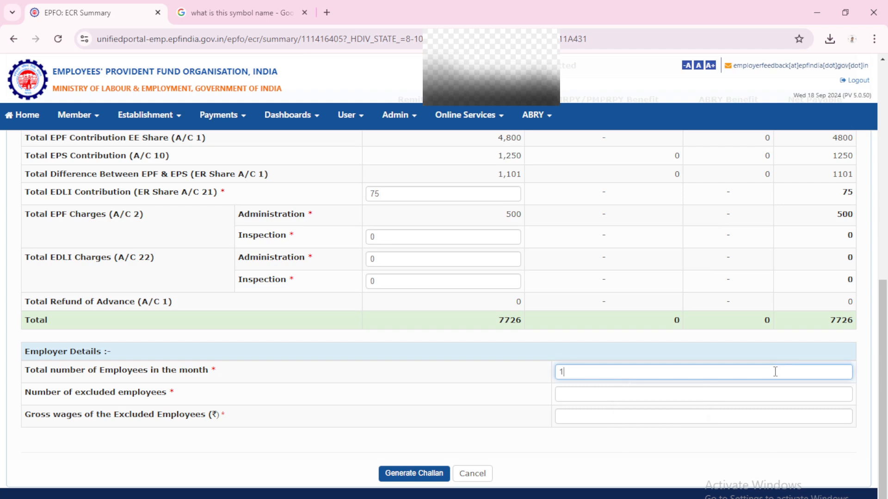
left_click(752, 390)
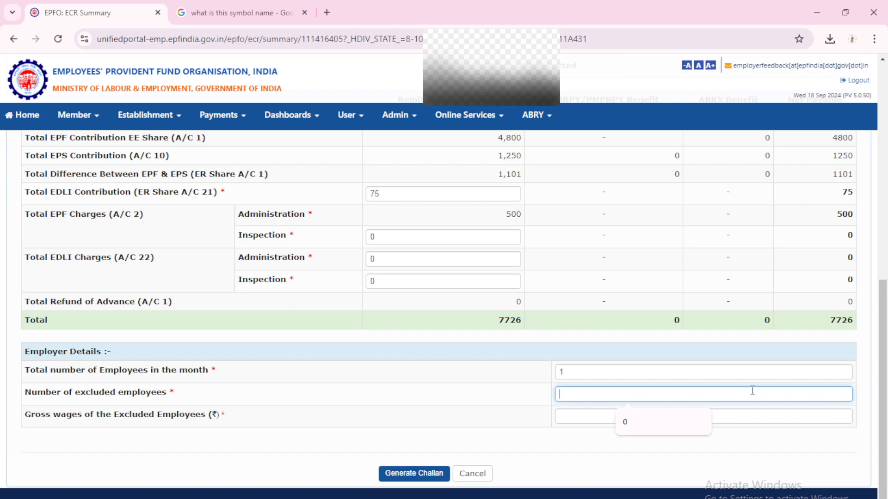
left_click(706, 412)
left_click(673, 410)
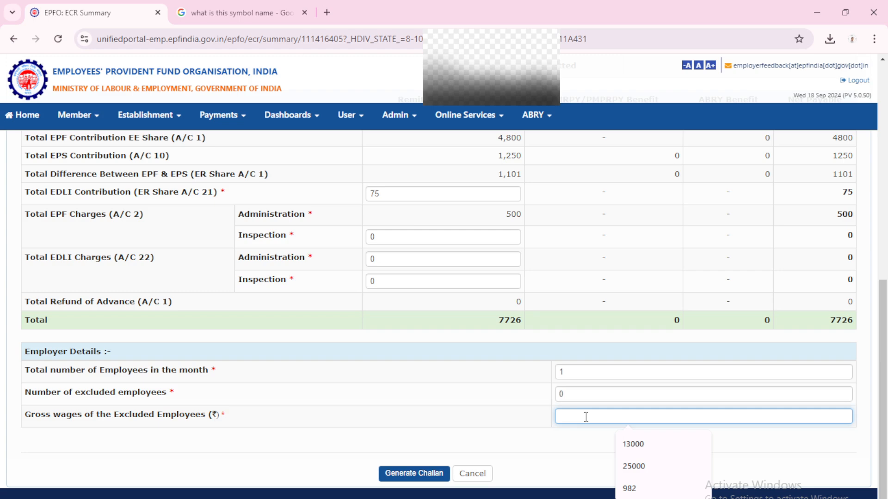
- Enter 40000 as the gross wages of the excluded employees, generate the challan, and confirm the net payable amount
scroll(426, 305, "up", 6)
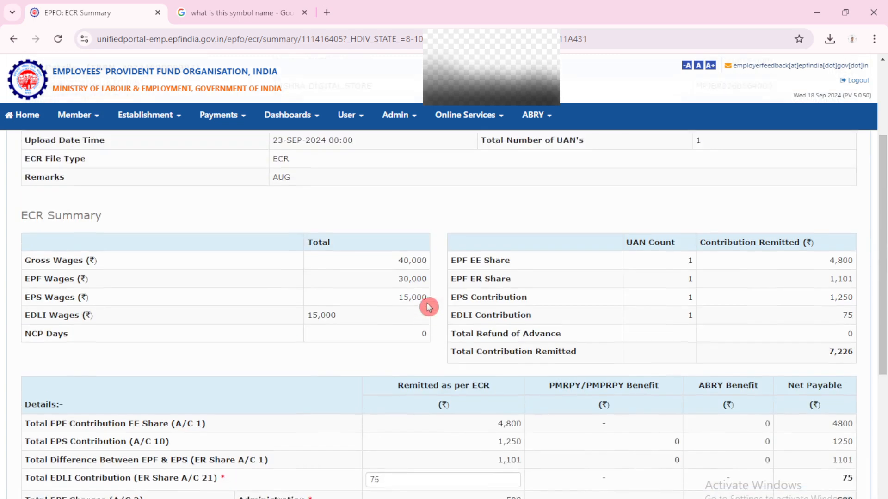
scroll(545, 373, "down", 7)
left_click(570, 415)
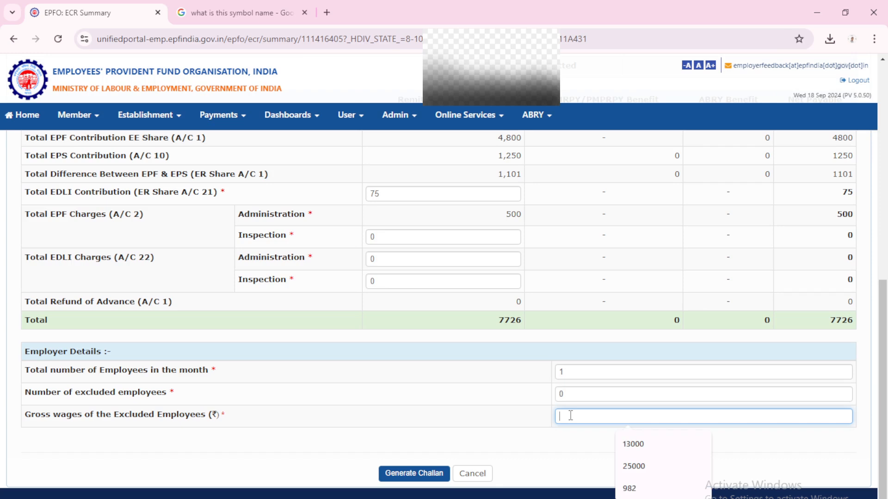
type("4000")
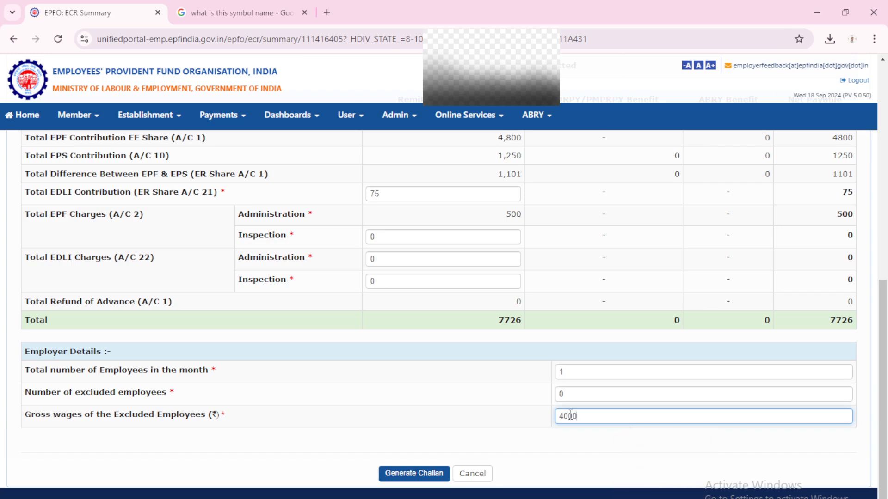
type("0")
left_click(422, 475)
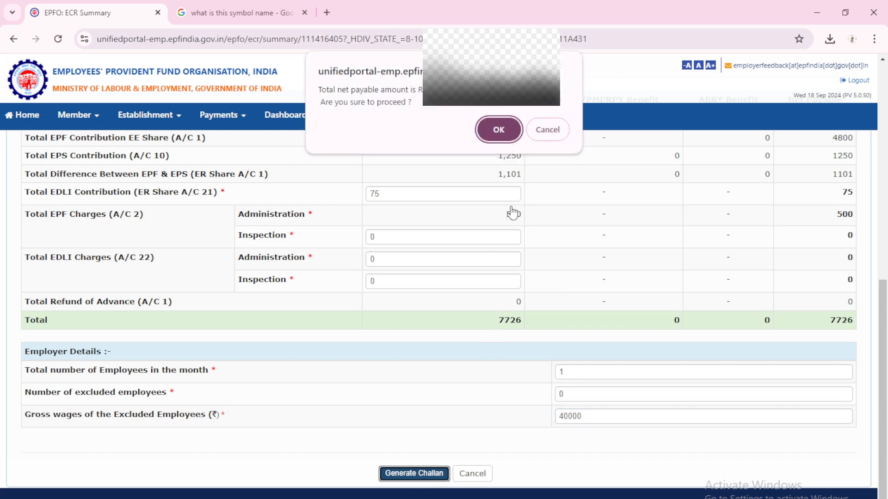
left_click(499, 133)
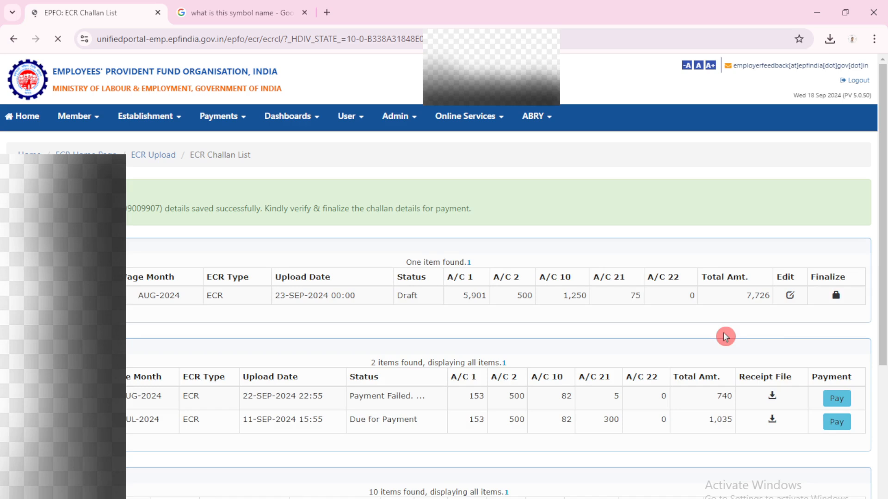
- Finalize the draft AUG-2024 challan and confirm the finalization
left_click(836, 298)
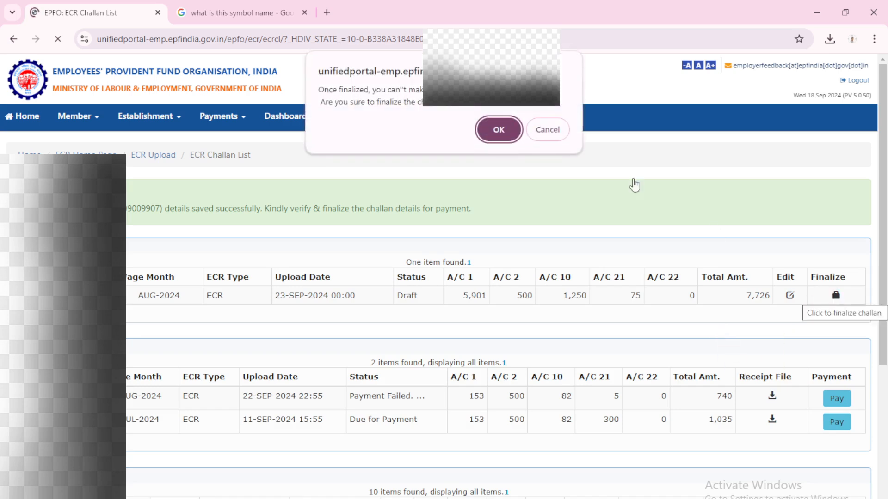
left_click(511, 134)
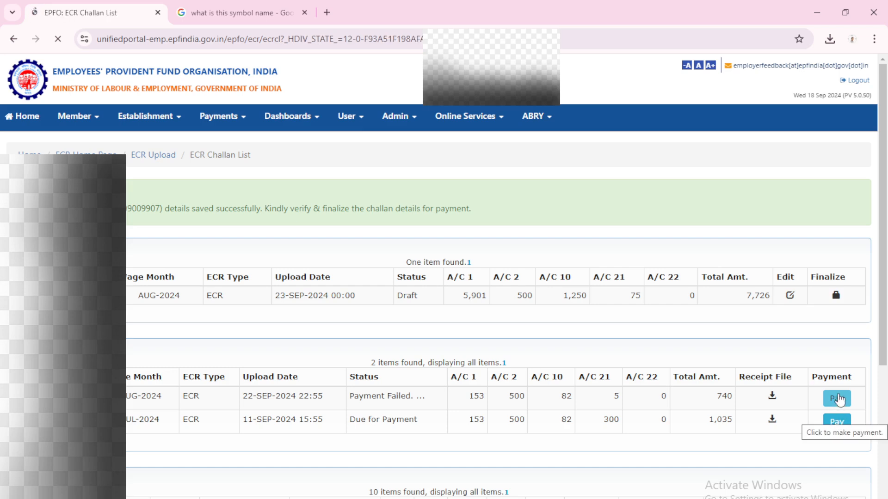
left_click(838, 398)
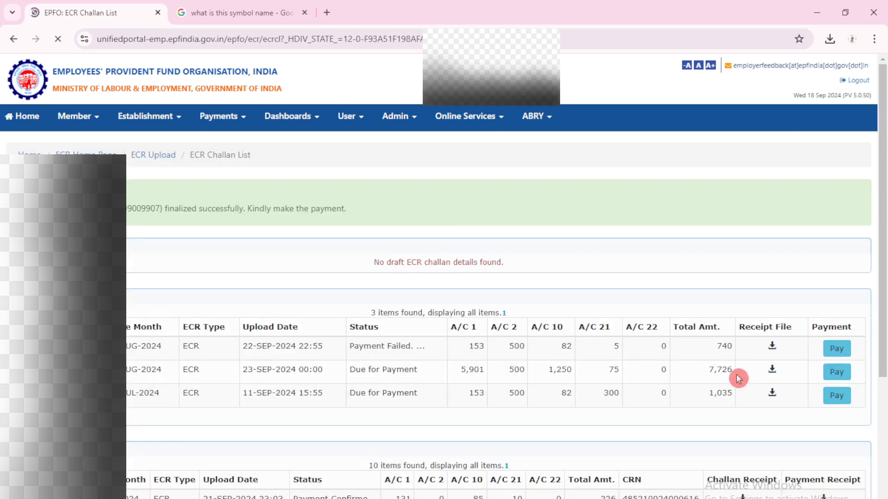
- Open the payment page for the AUG-2024 challan of 7,726 and select SBI Aggregator as the payment bank
left_click(829, 377)
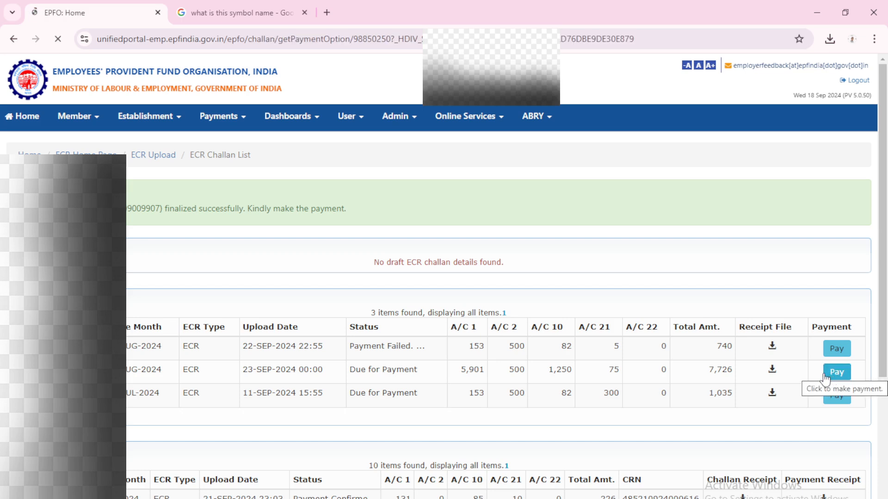
left_click(608, 347)
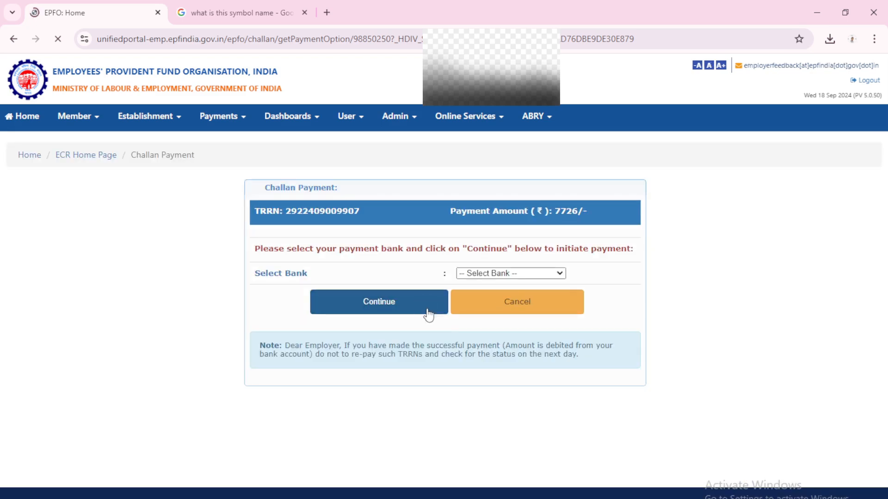
left_click(524, 273)
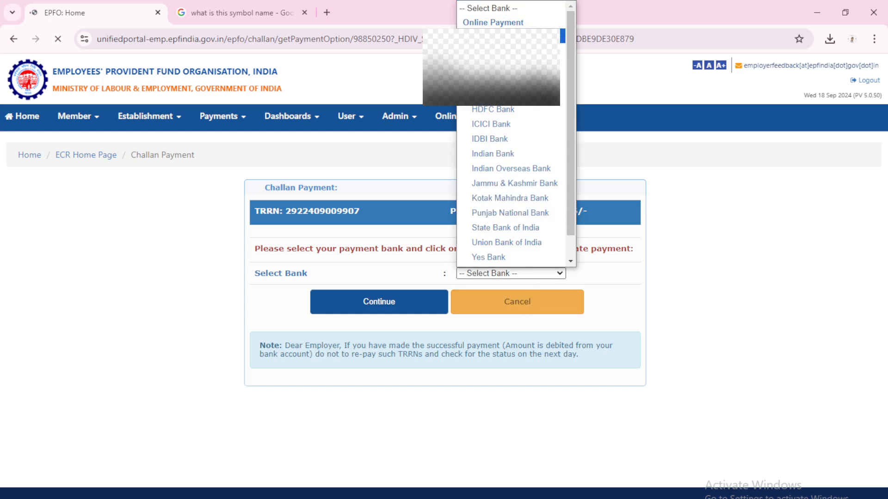
scroll(513, 143, "down", 1)
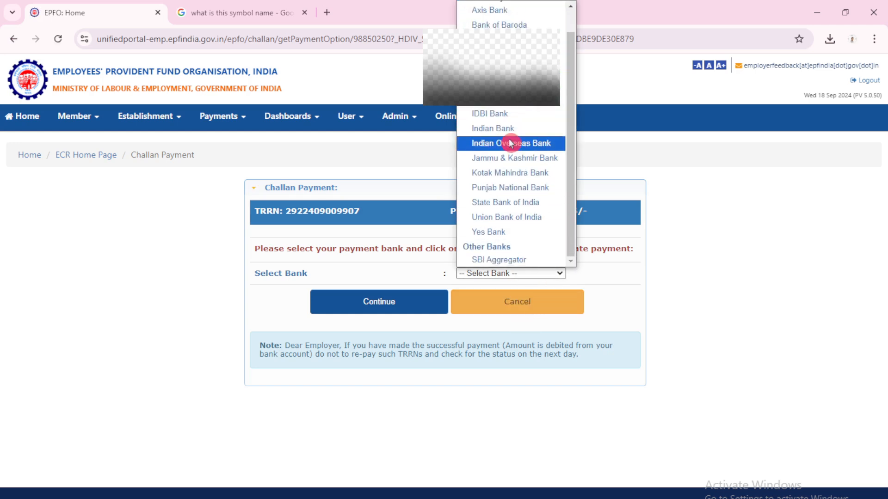
left_click(518, 260)
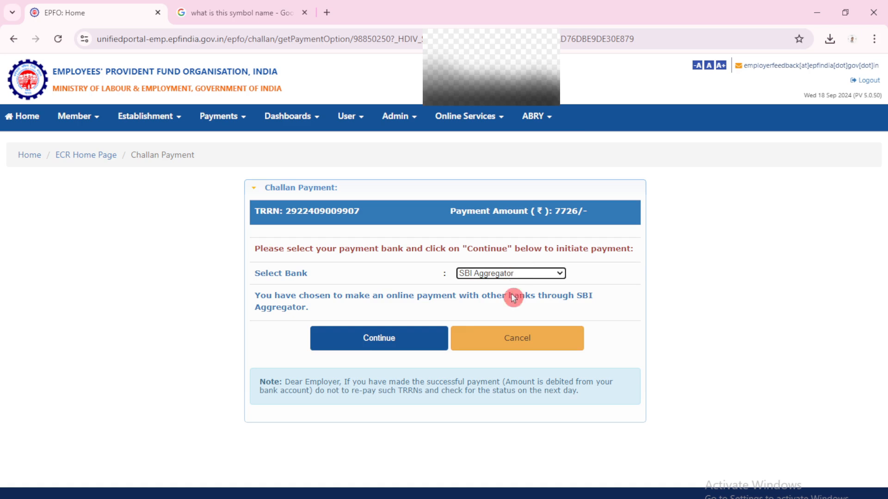
- Try to initiate the challan payment through SBI Aggregator, choosing to wait for the unresponsive page
left_click(407, 340)
left_click(491, 165)
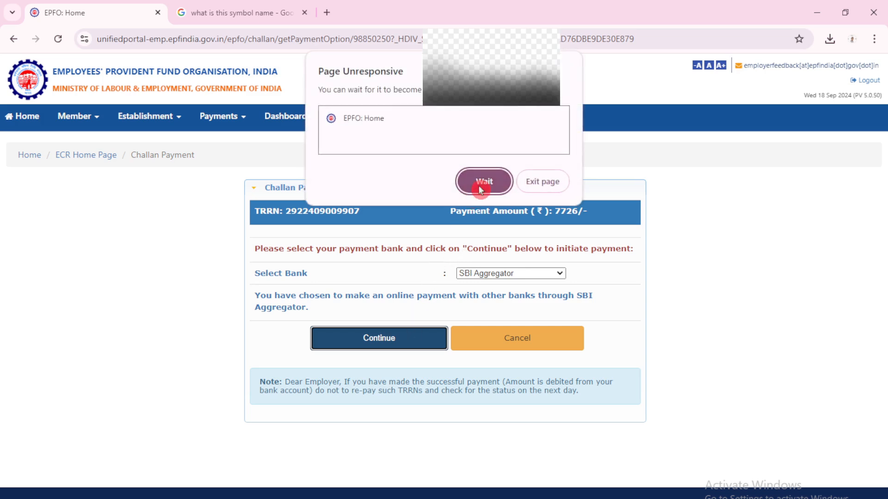
left_click(479, 186)
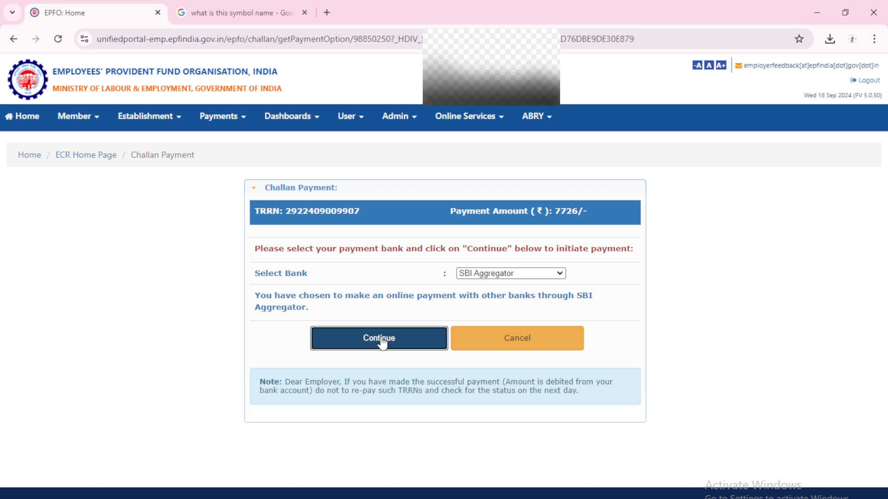
left_click(273, 29)
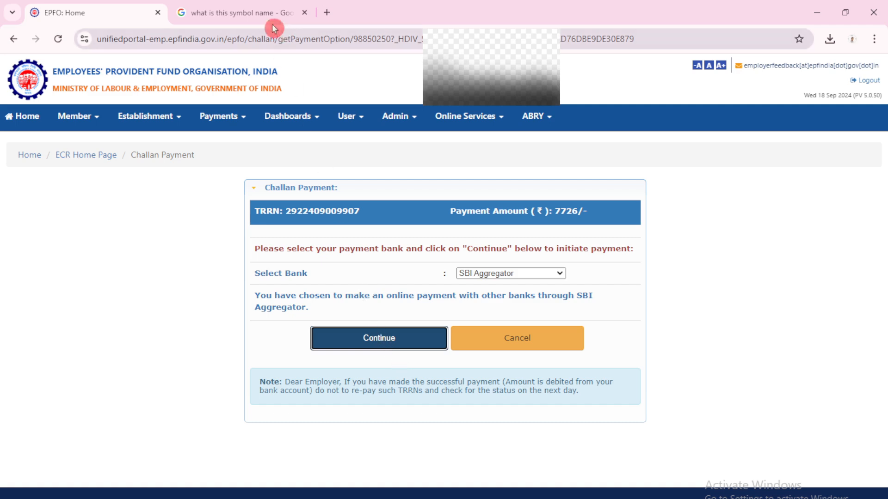
- Keep waiting for the unresponsive challan payment page to respond
left_click(252, 13)
left_click(138, 13)
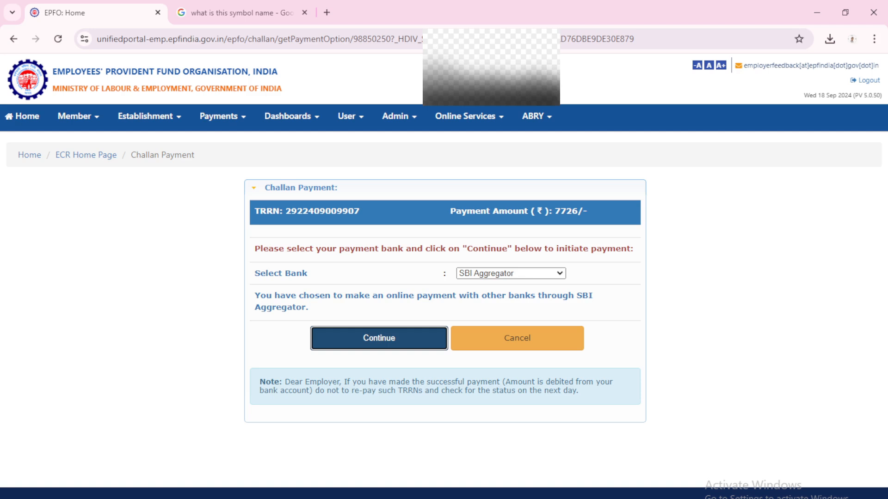
left_click(498, 185)
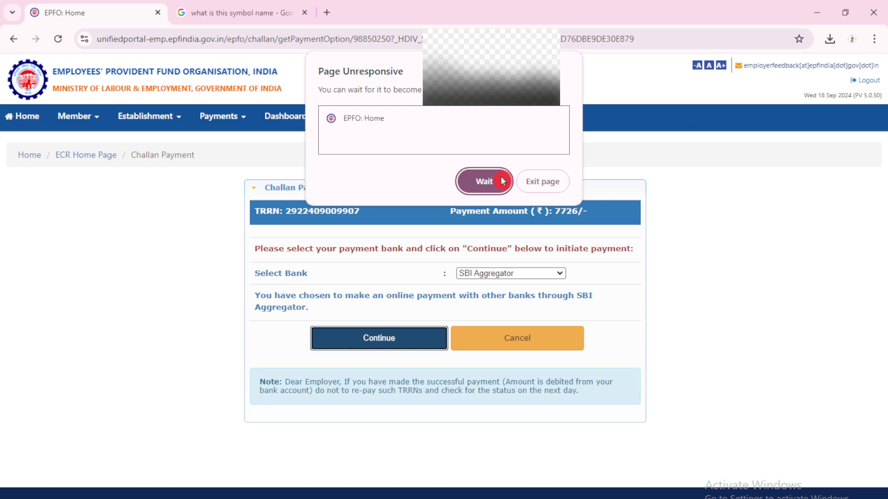
left_click(816, 13)
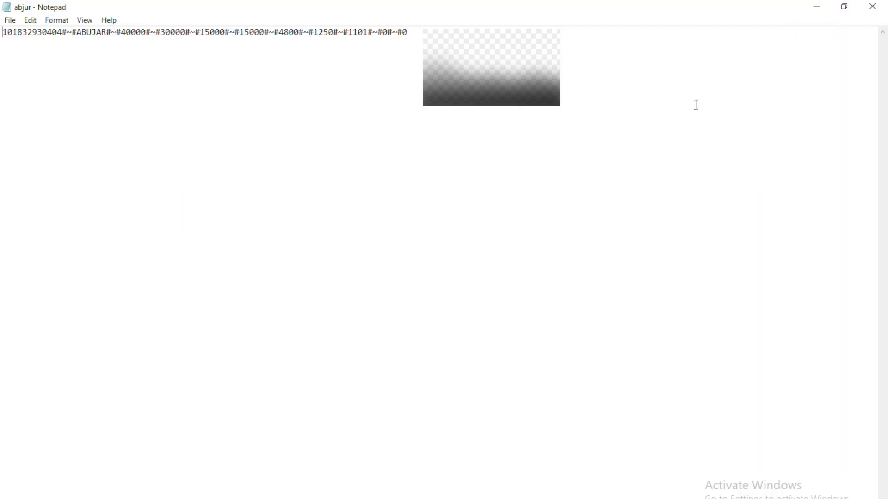
left_click(816, 6)
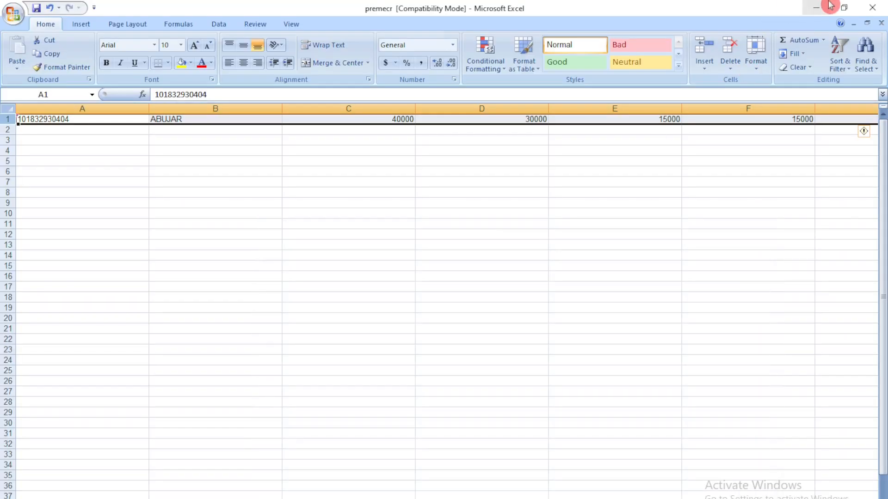
left_click(817, 8)
right_click(597, 169)
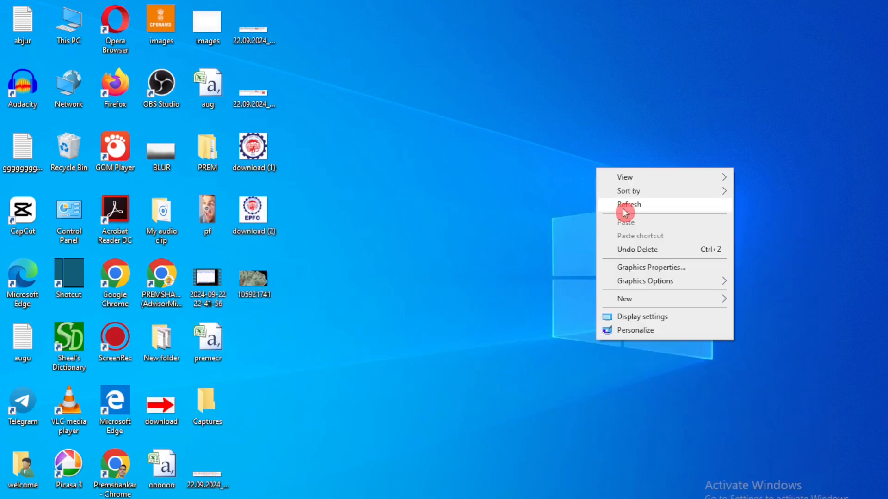
left_click(624, 208)
right_click(572, 163)
left_click(594, 199)
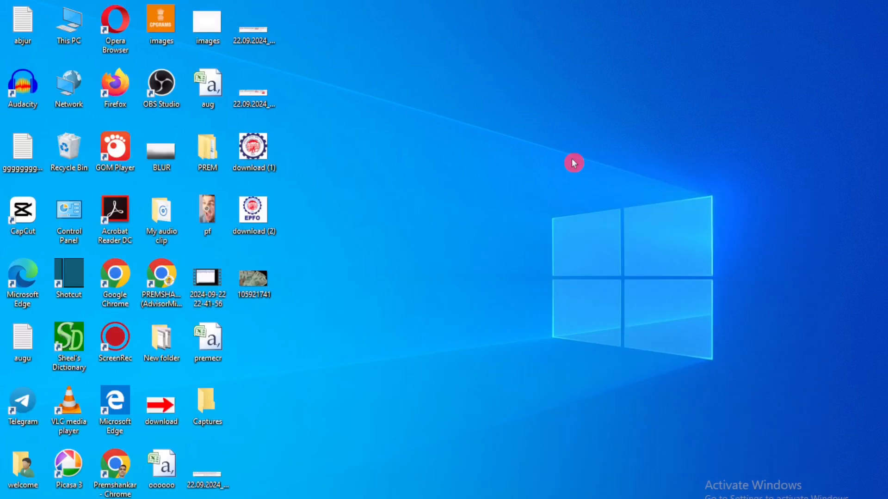
right_click(574, 164)
left_click(595, 196)
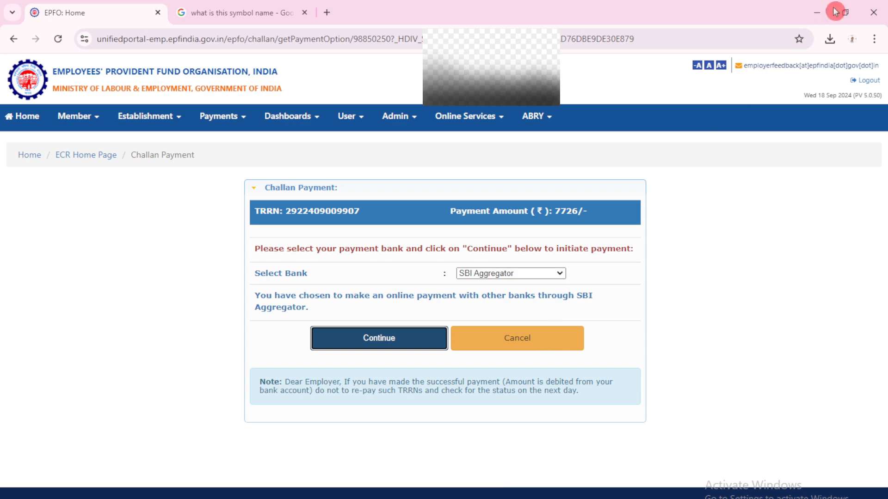
left_click(817, 13)
right_click(604, 226)
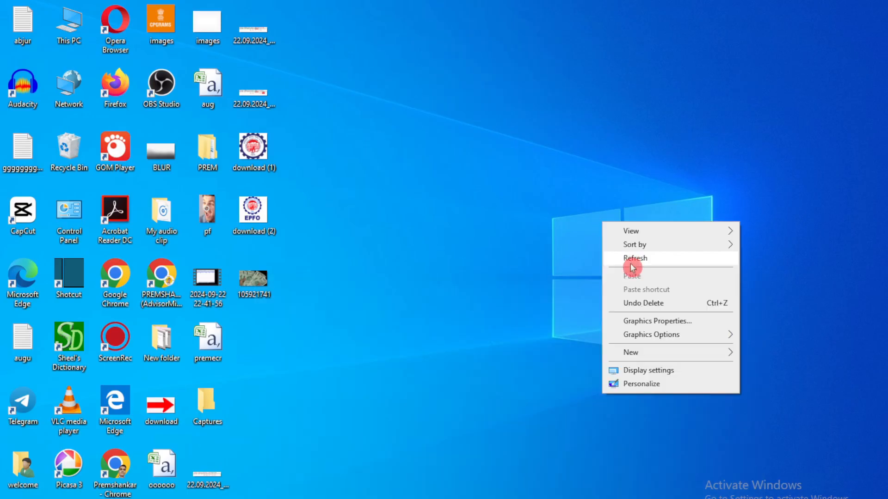
left_click(637, 261)
right_click(534, 196)
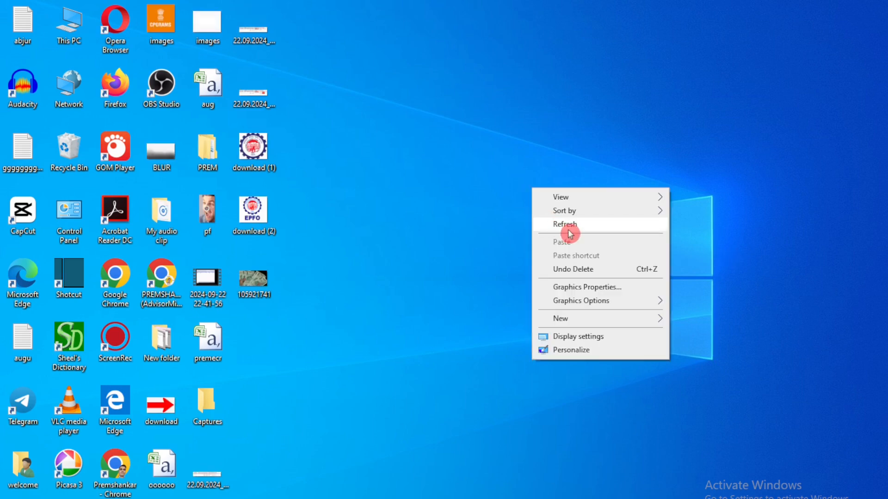
left_click(568, 228)
right_click(535, 203)
left_click(558, 238)
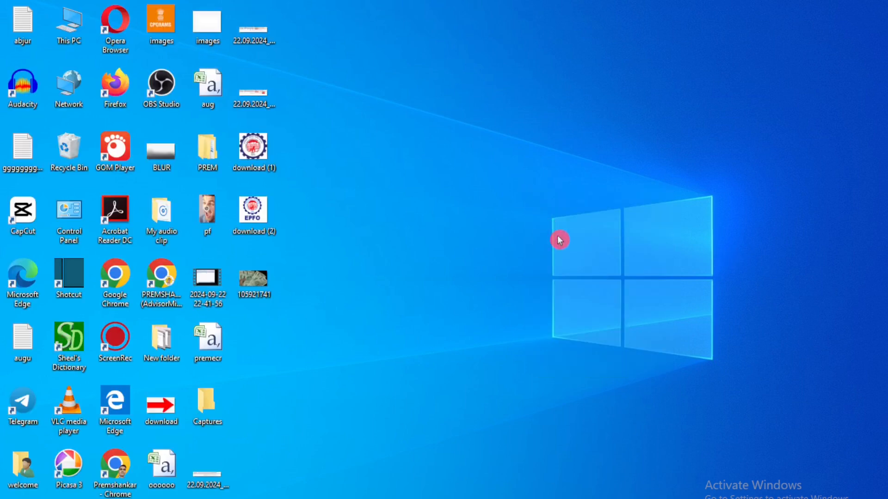
right_click(553, 226)
left_click(570, 259)
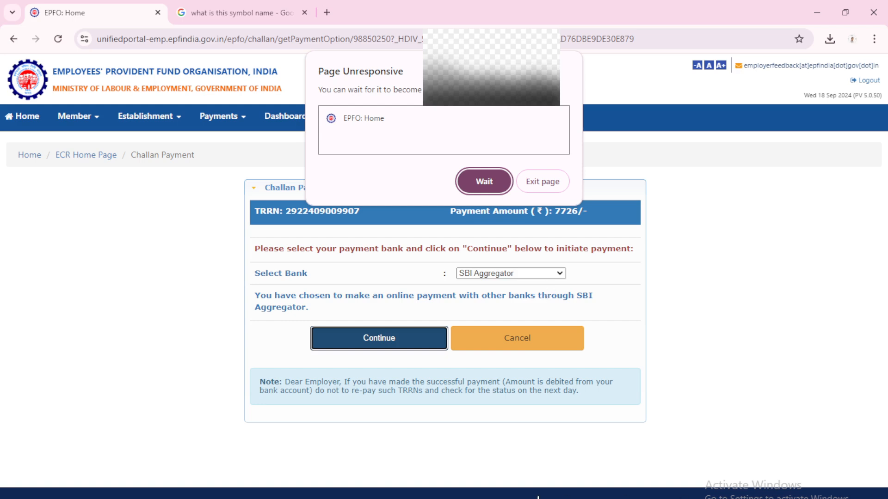
- Exit the unresponsive challan payment page and try to reload it
left_click(548, 187)
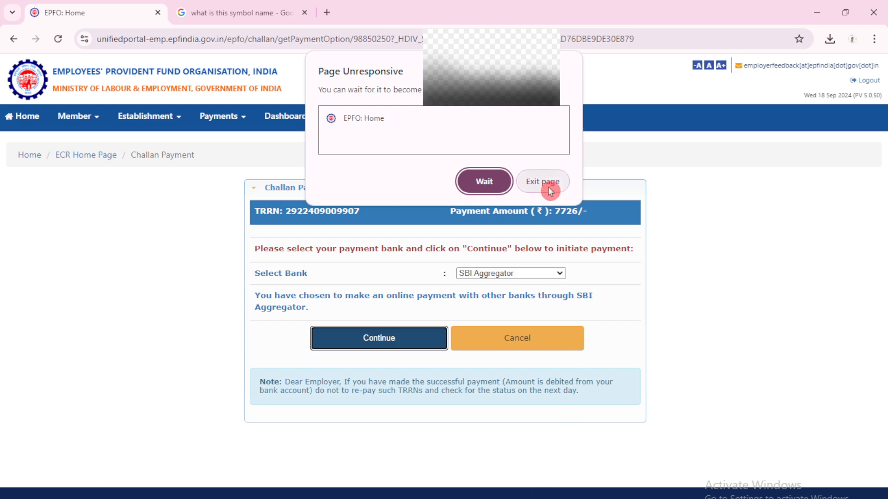
left_click(598, 290)
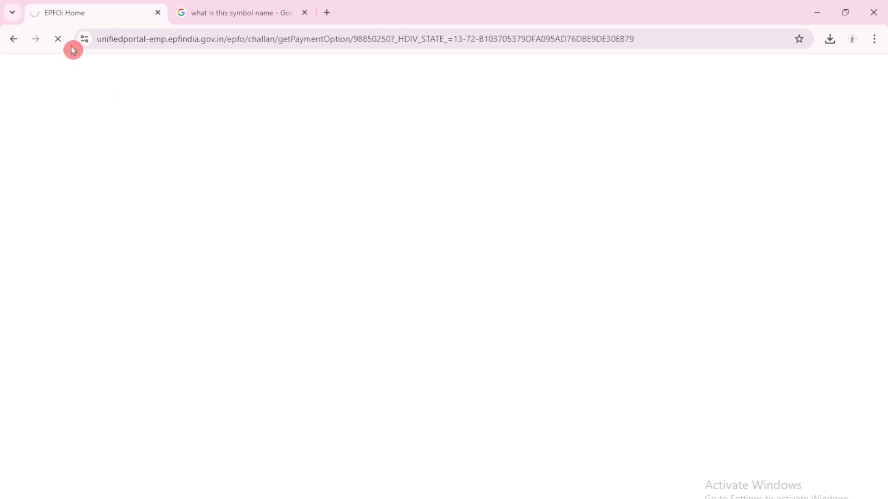
left_click(58, 39)
left_click(59, 39)
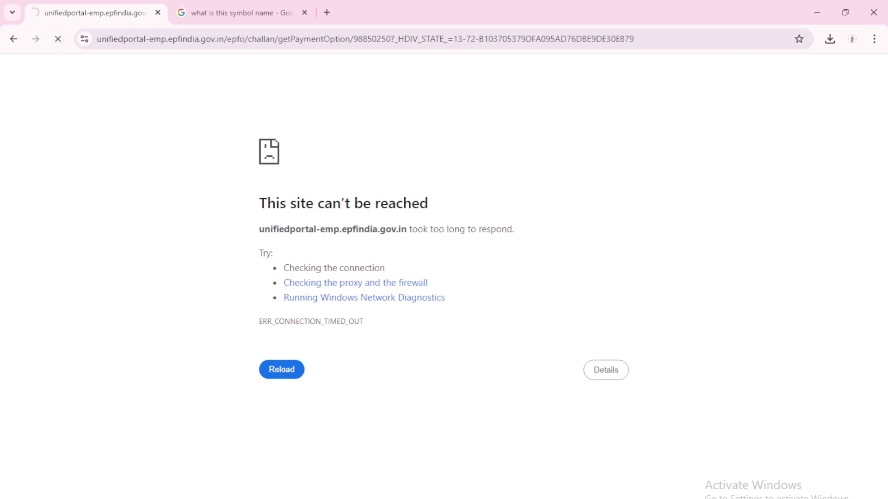
mouse_move(528, 498)
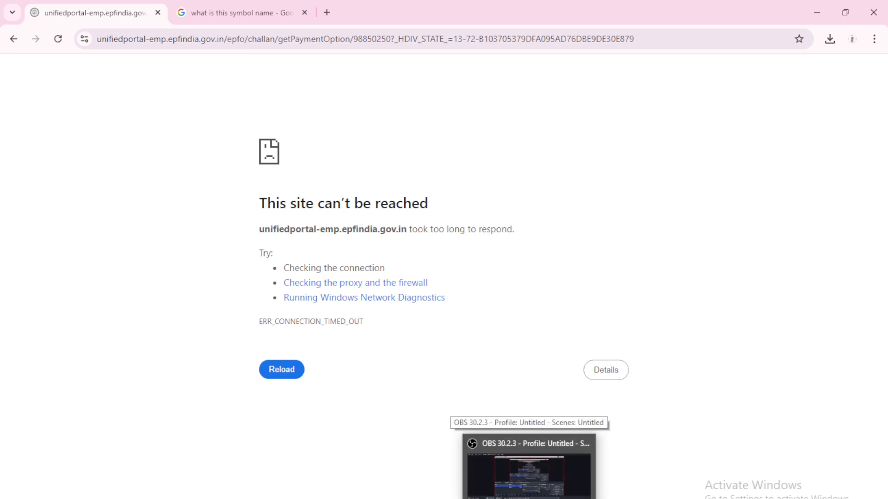
key("F5")
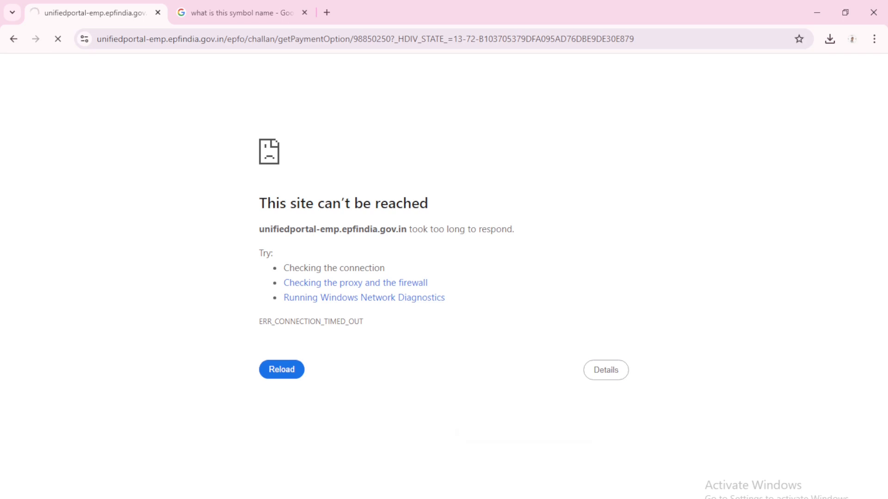